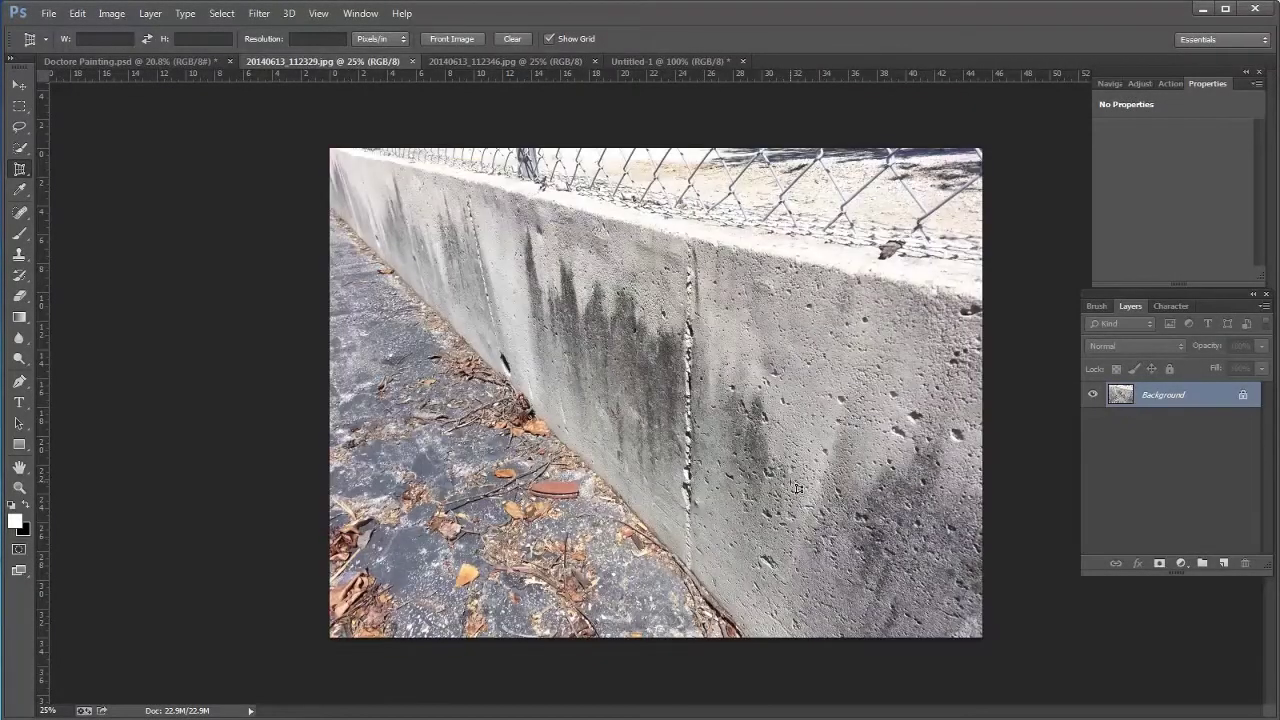
- Perspective-crop the wall section into a flat concrete texture
left_click(706, 245)
left_click(695, 556)
left_click(869, 637)
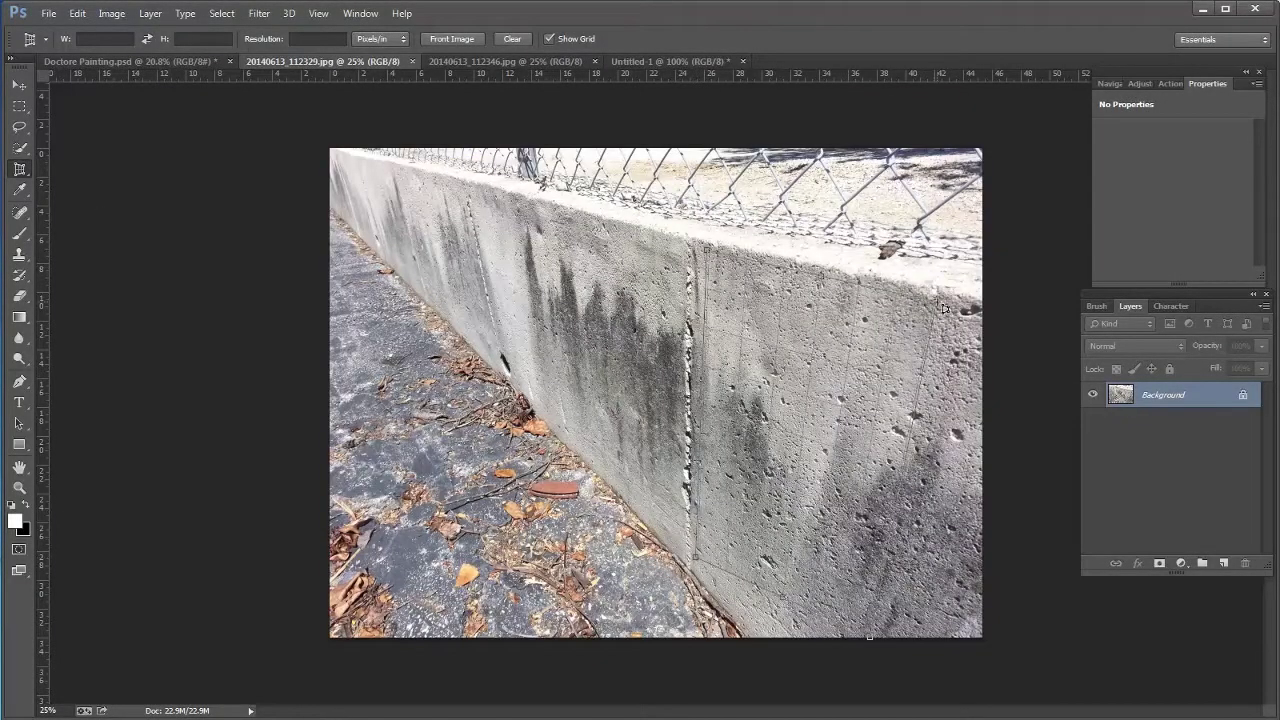
left_click(943, 308)
key("Return")
- Bring the concrete texture into the portrait, stretch it to fill the canvas, and blend it in Soft Light
key("v")
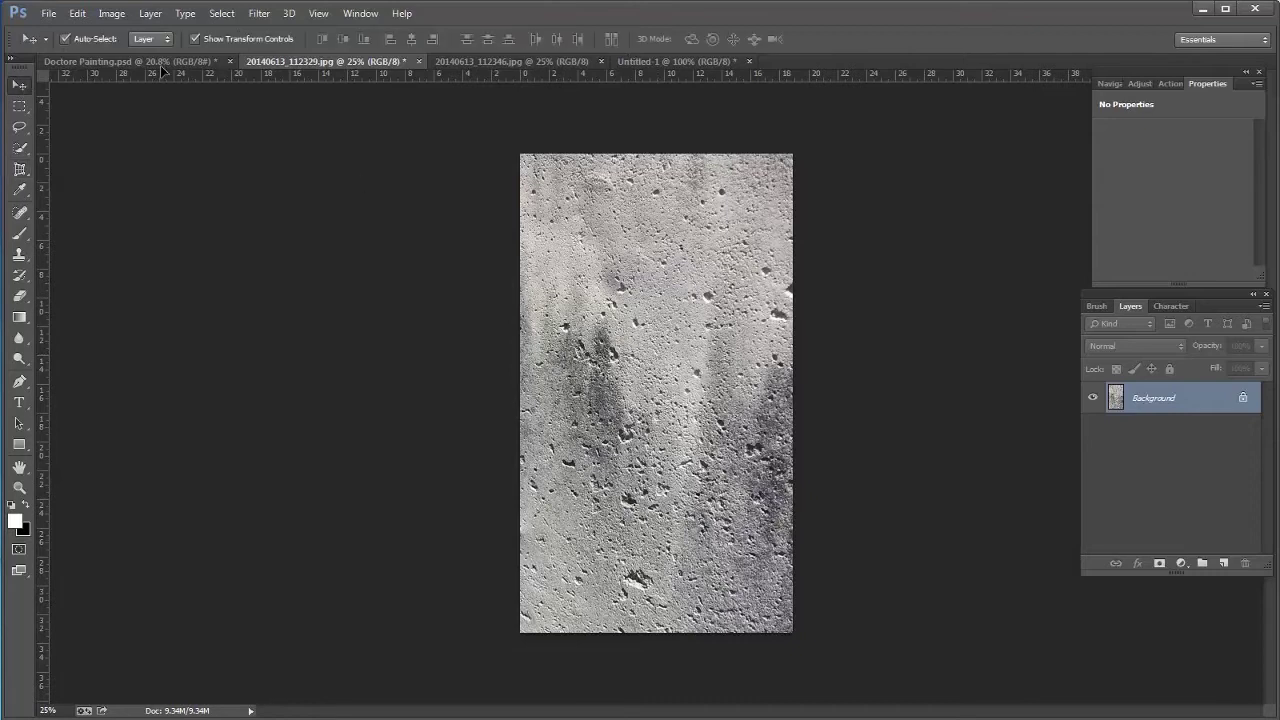
left_click_drag(161, 71, 642, 334)
left_click_drag(770, 195, 876, 6)
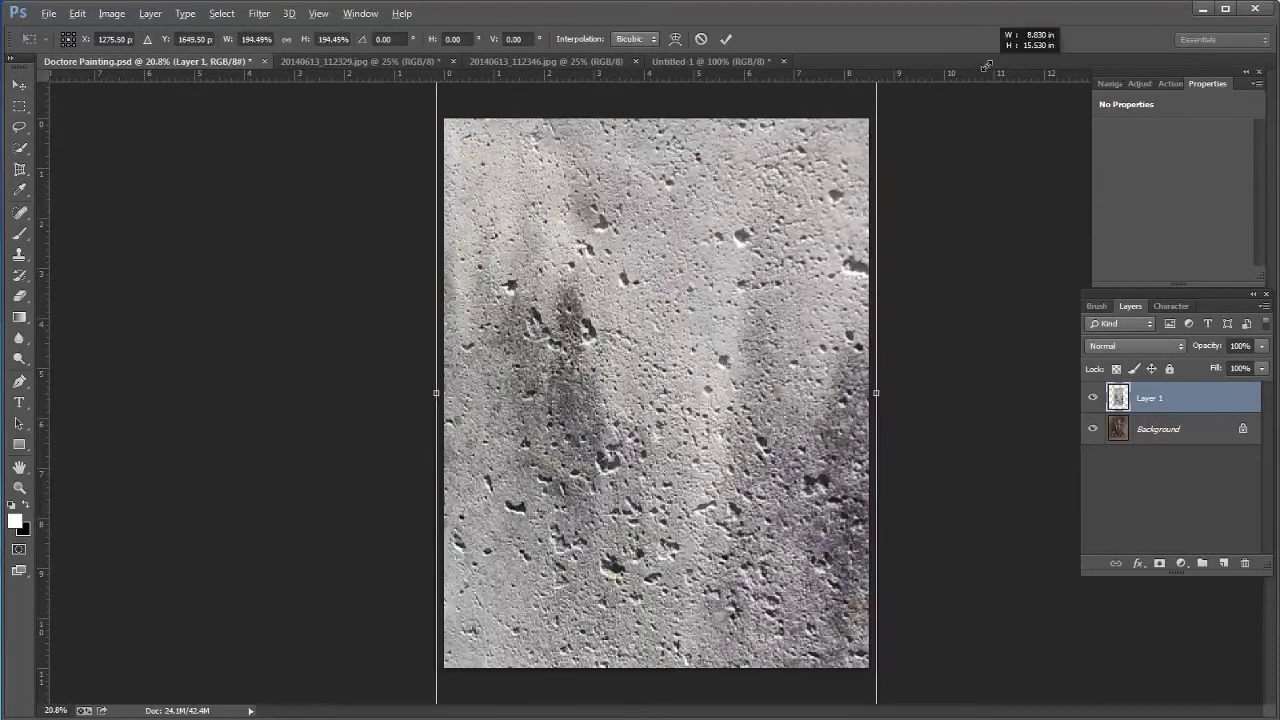
key("Return")
left_click(1135, 345)
left_click(1110, 497)
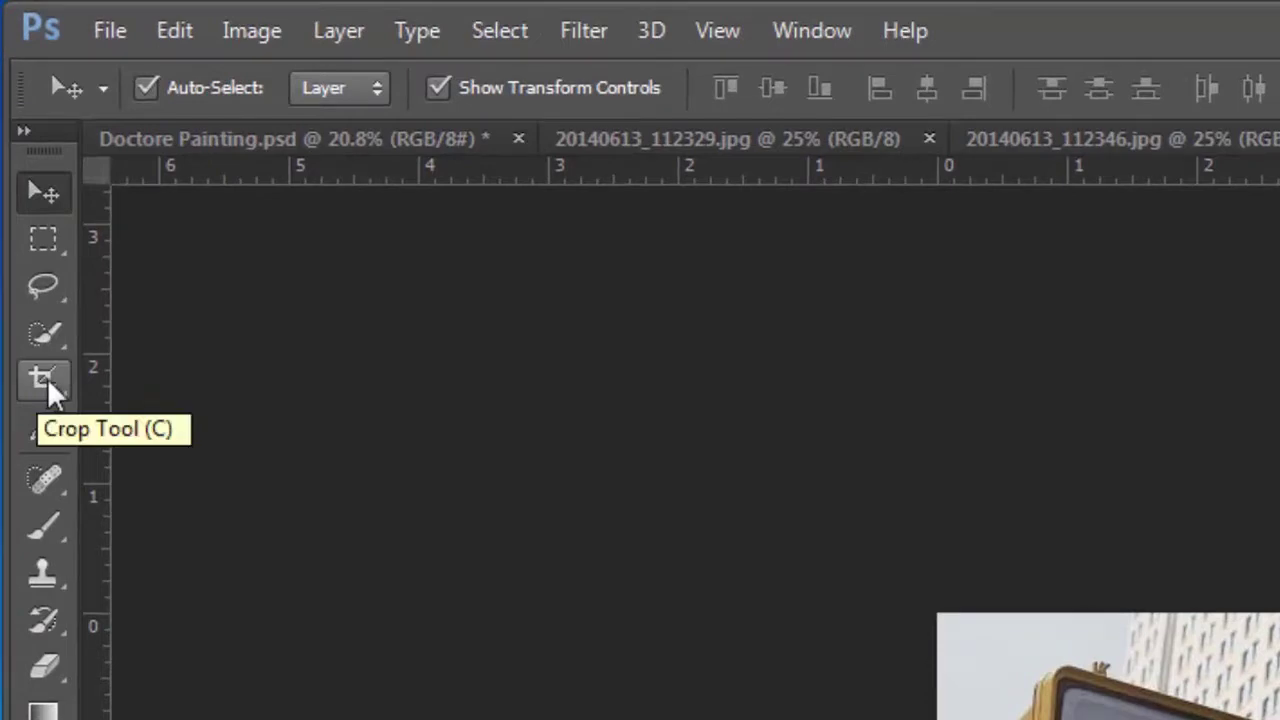
- Perspective-crop the street sign's four corners into a flat WALK/RUN/HOP/GALLOP panel
left_click(44, 382)
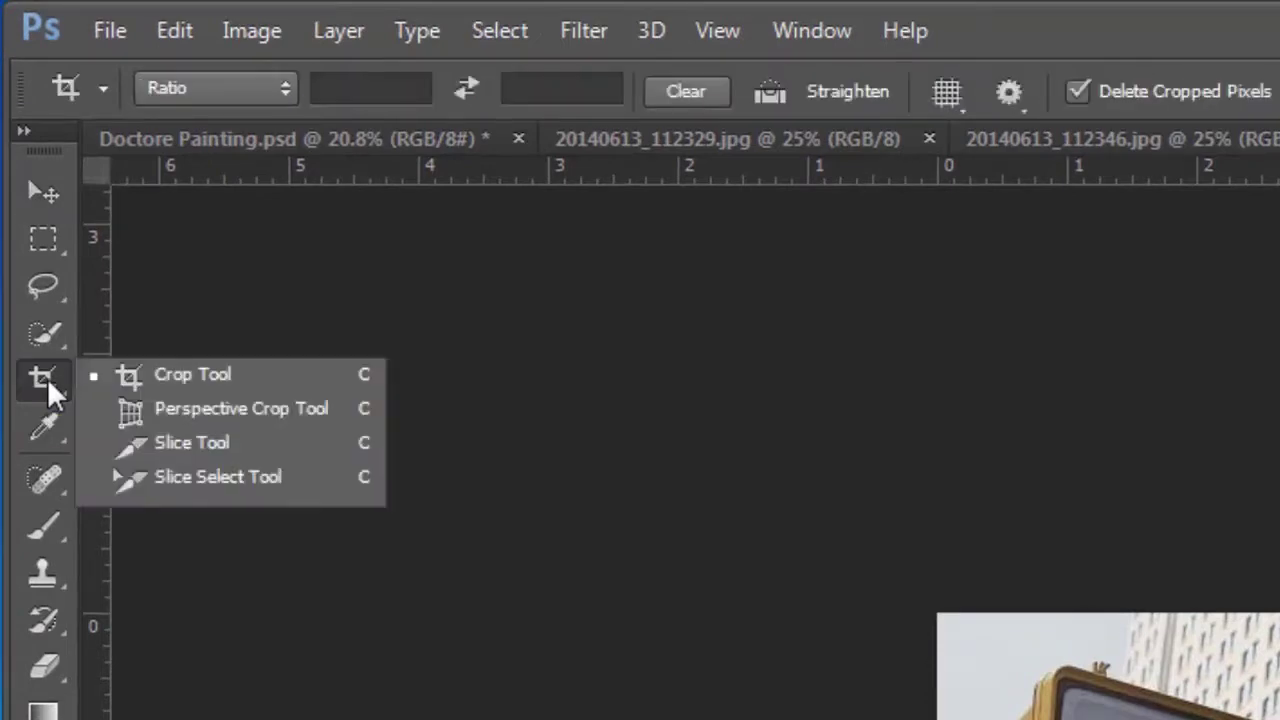
left_click(195, 417)
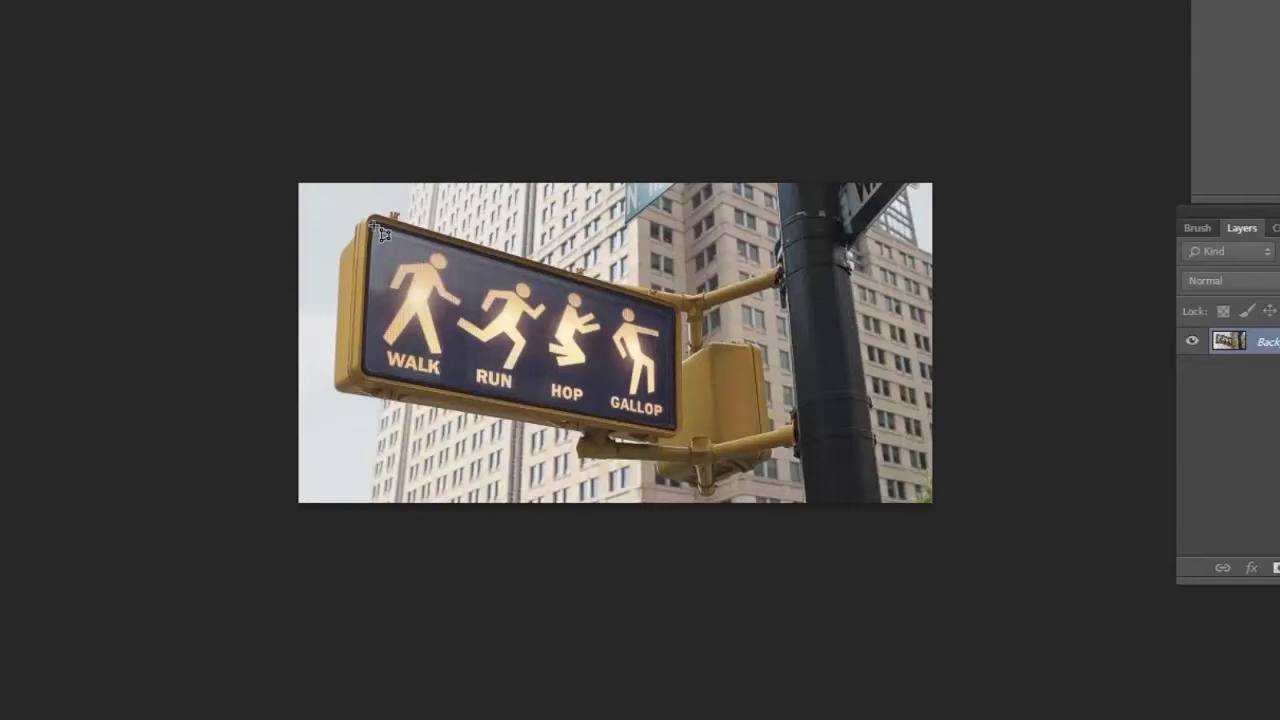
left_click(373, 224)
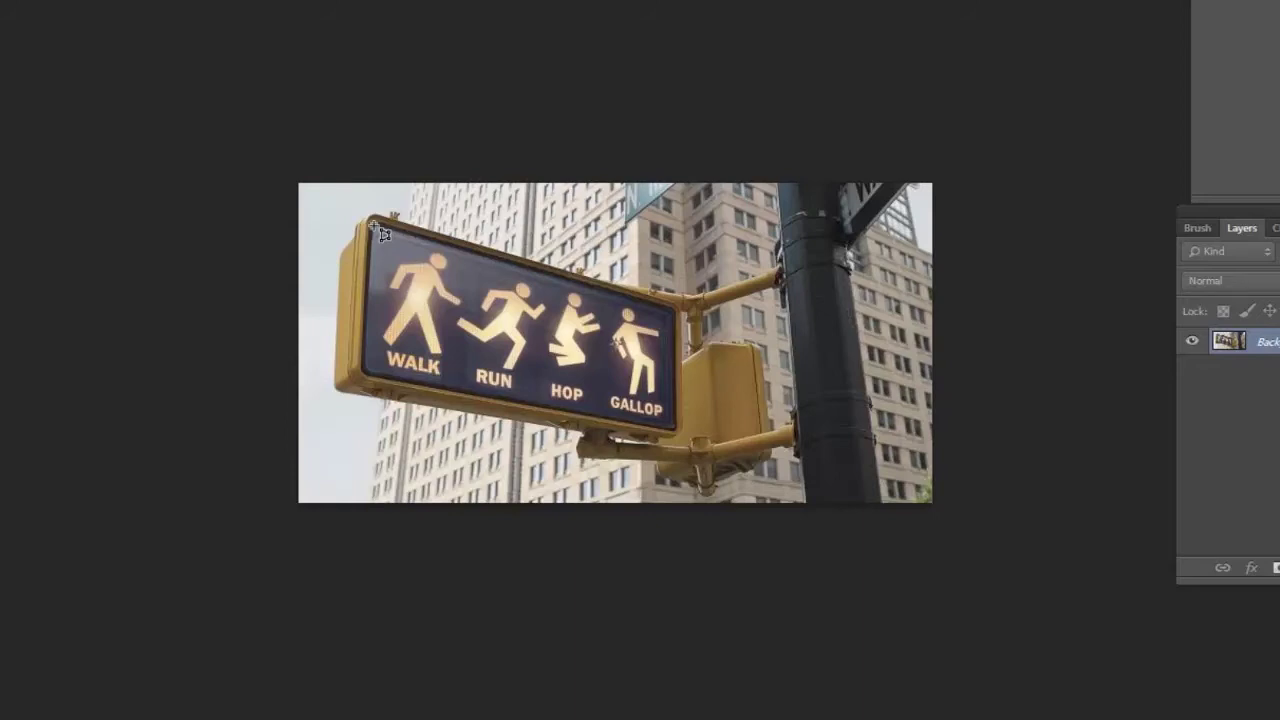
left_click(366, 369)
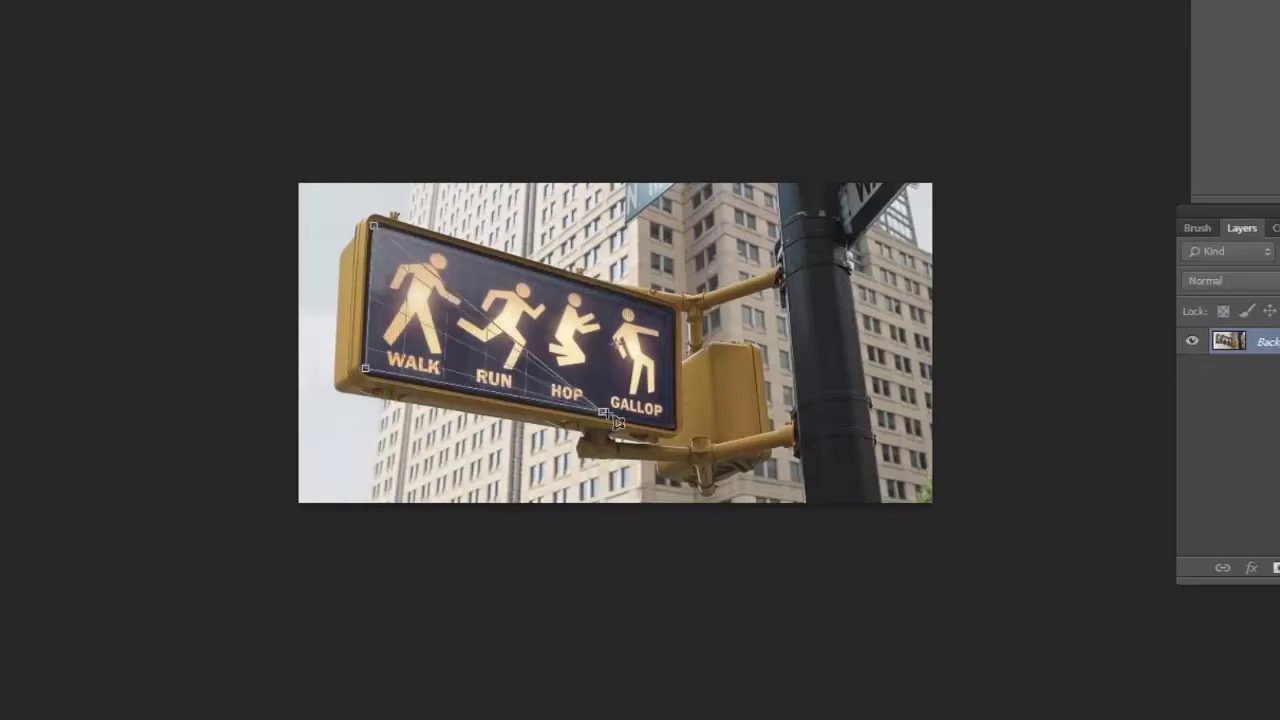
left_click(672, 427)
left_click(676, 310)
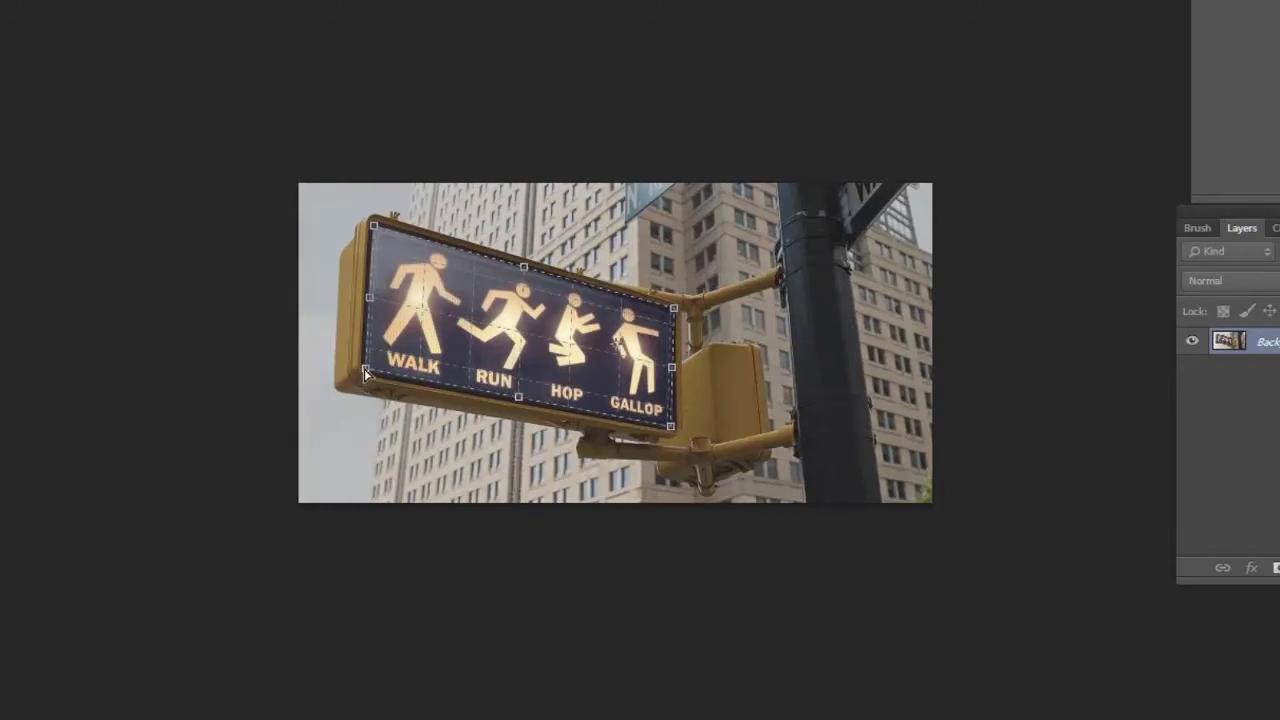
left_click_drag(364, 369, 362, 374)
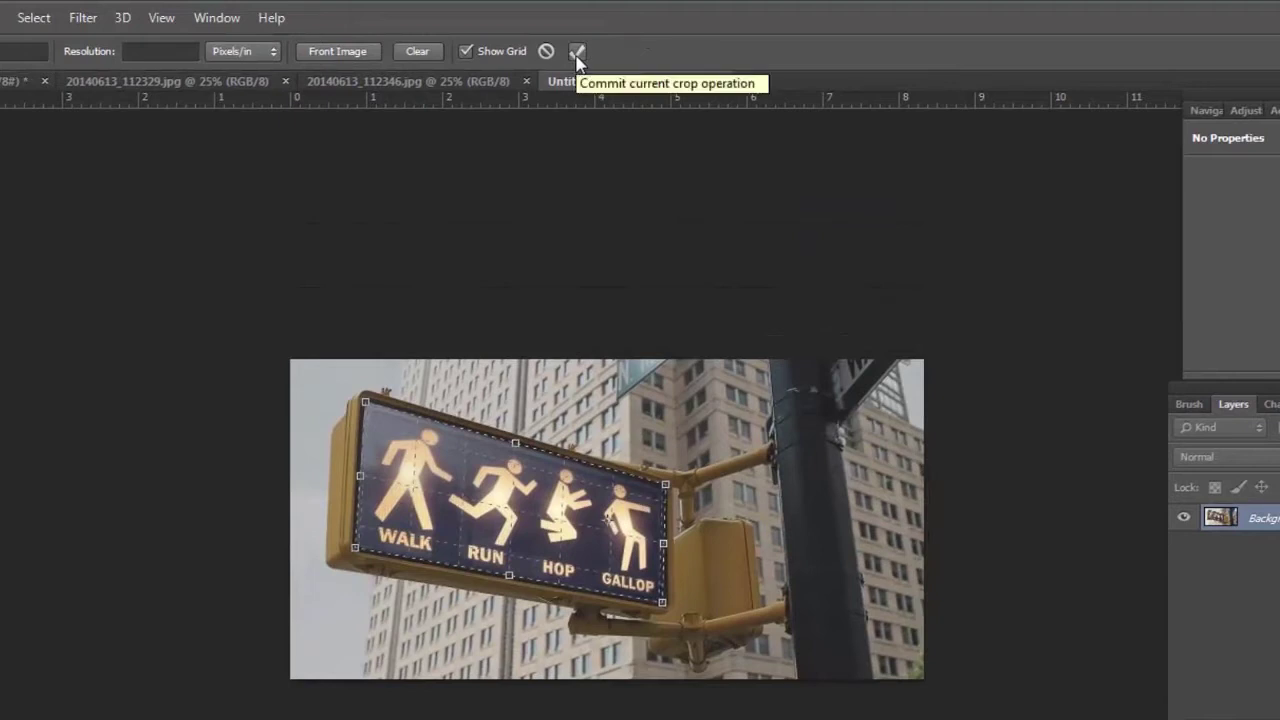
left_click(577, 52)
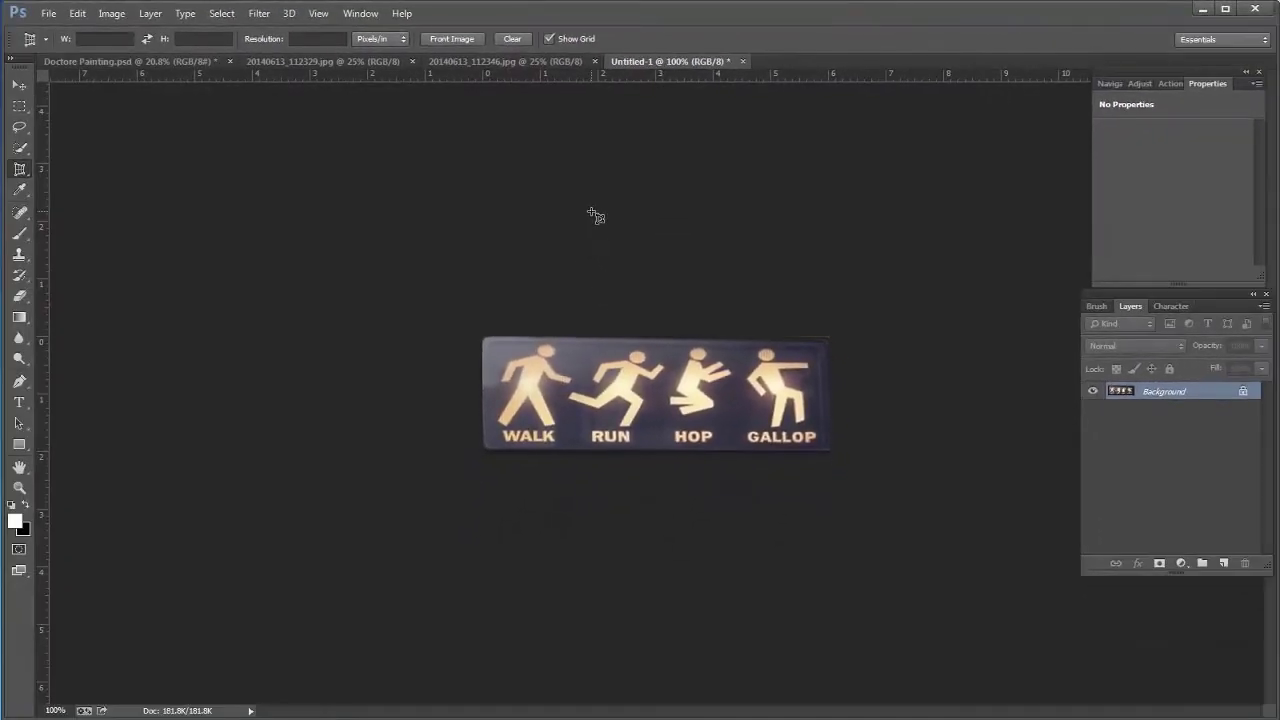
- Glance at 20140613_112346.jpg, then bring up the 20140613_112329.jpg concrete-wall photo
left_click(477, 60)
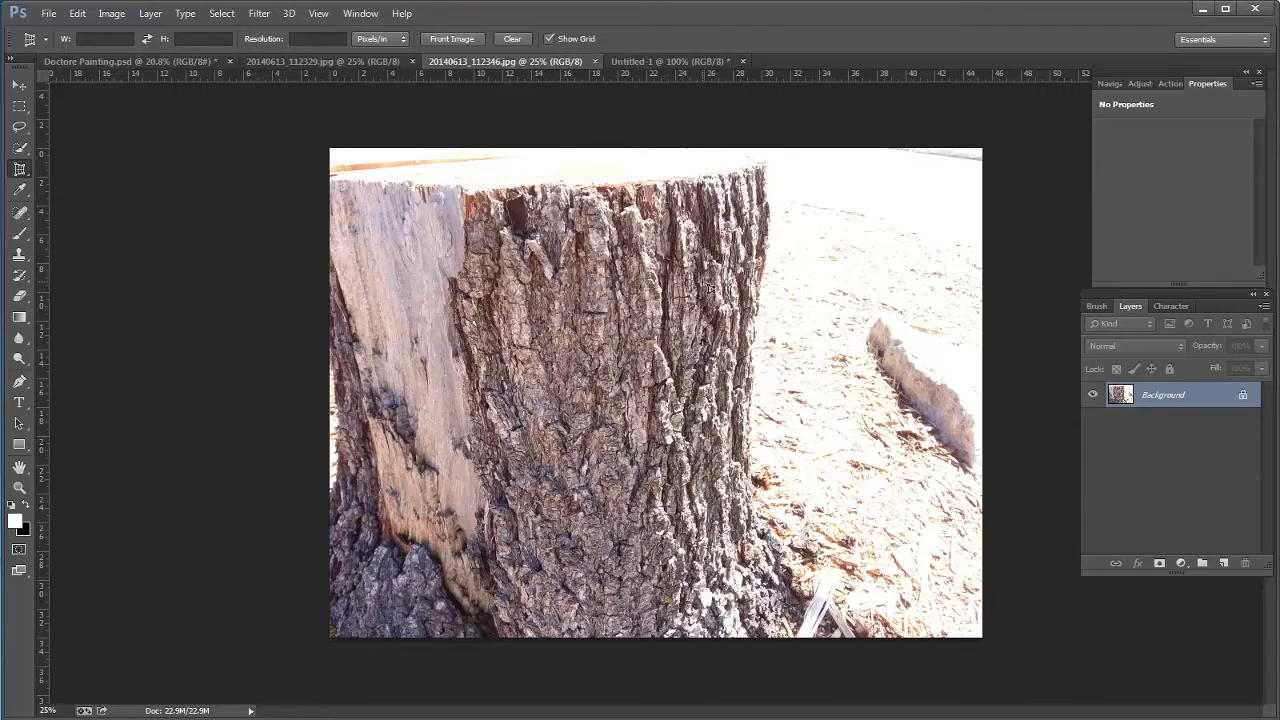
left_click(331, 62)
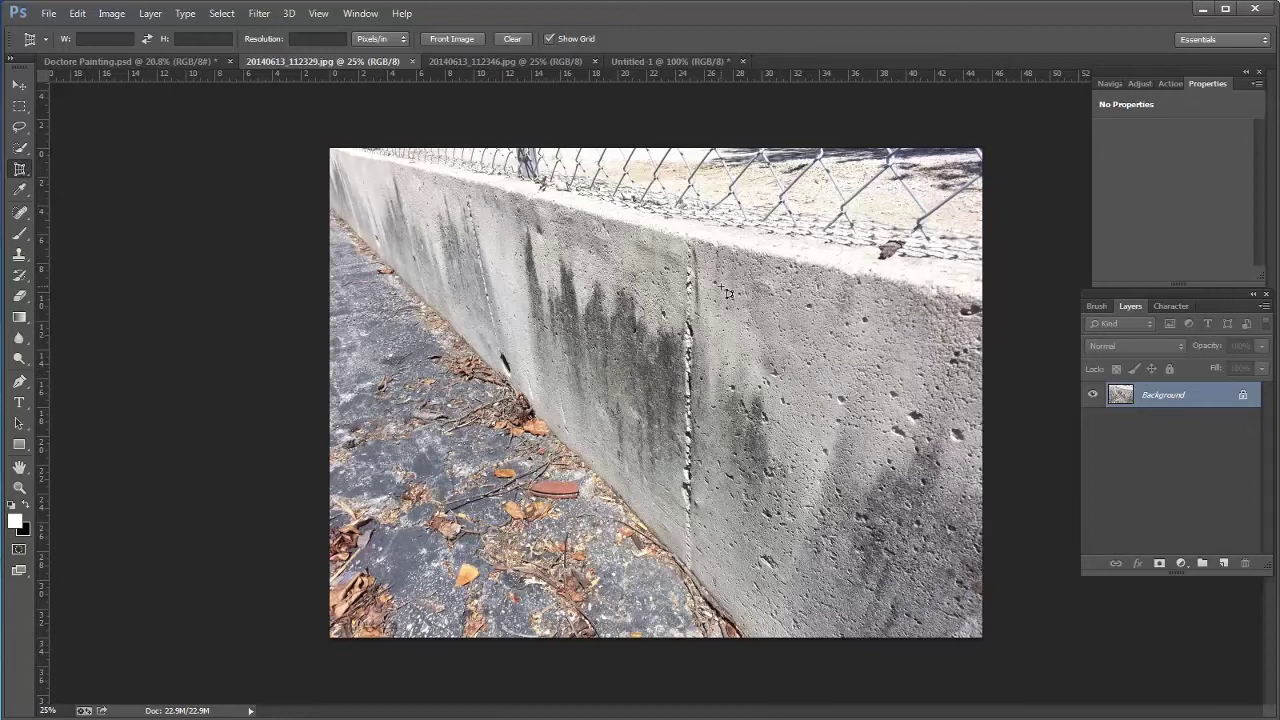
- Outline the slanted wall's four corners and commit the perspective crop
left_click(706, 249)
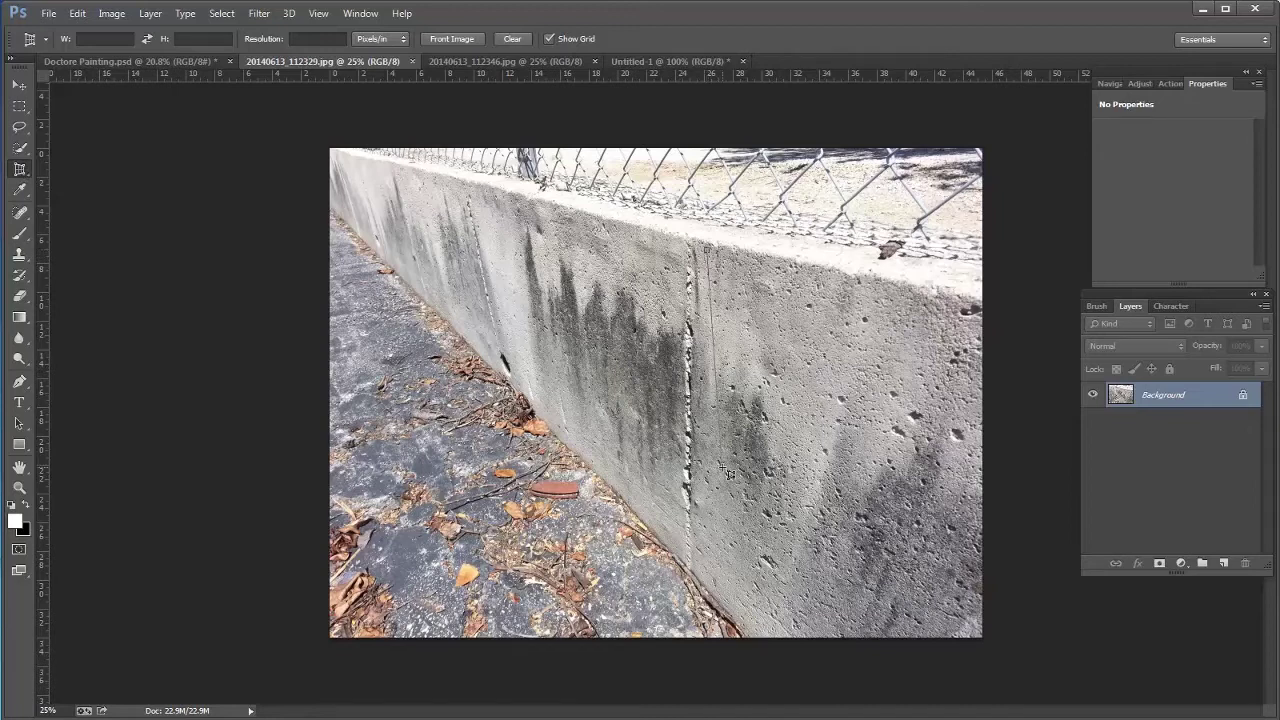
left_click(696, 557)
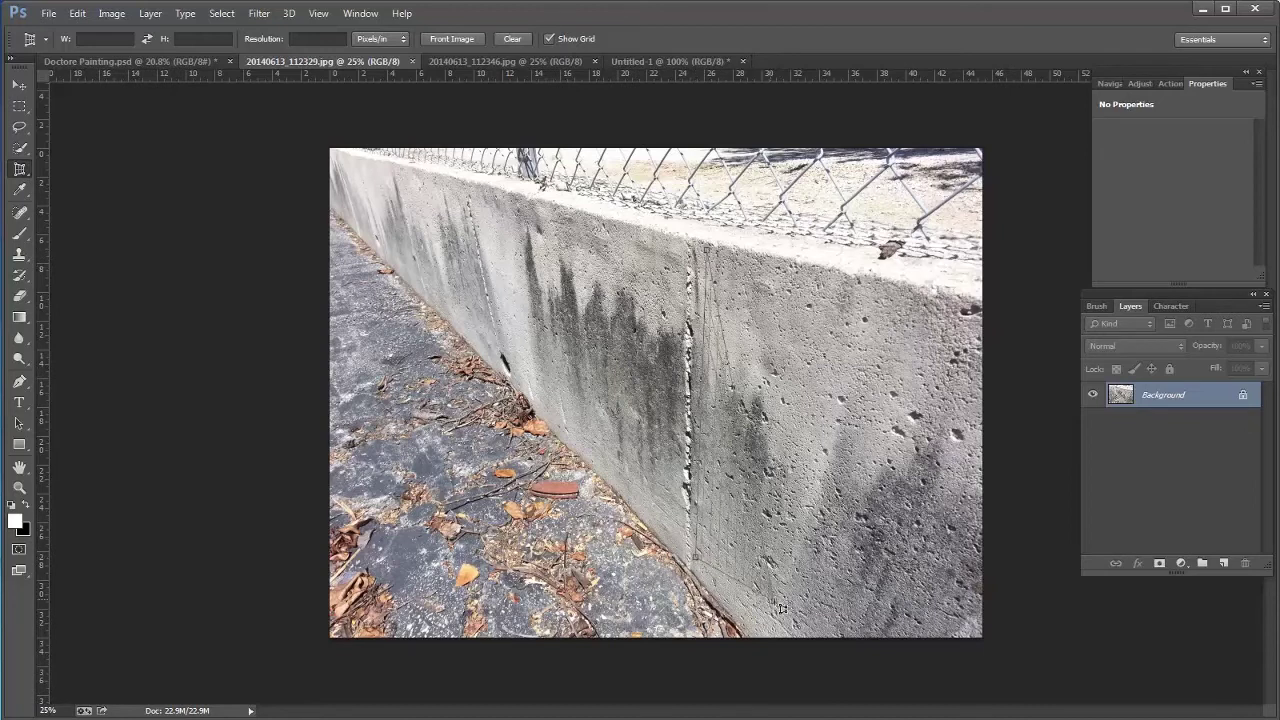
left_click(870, 636)
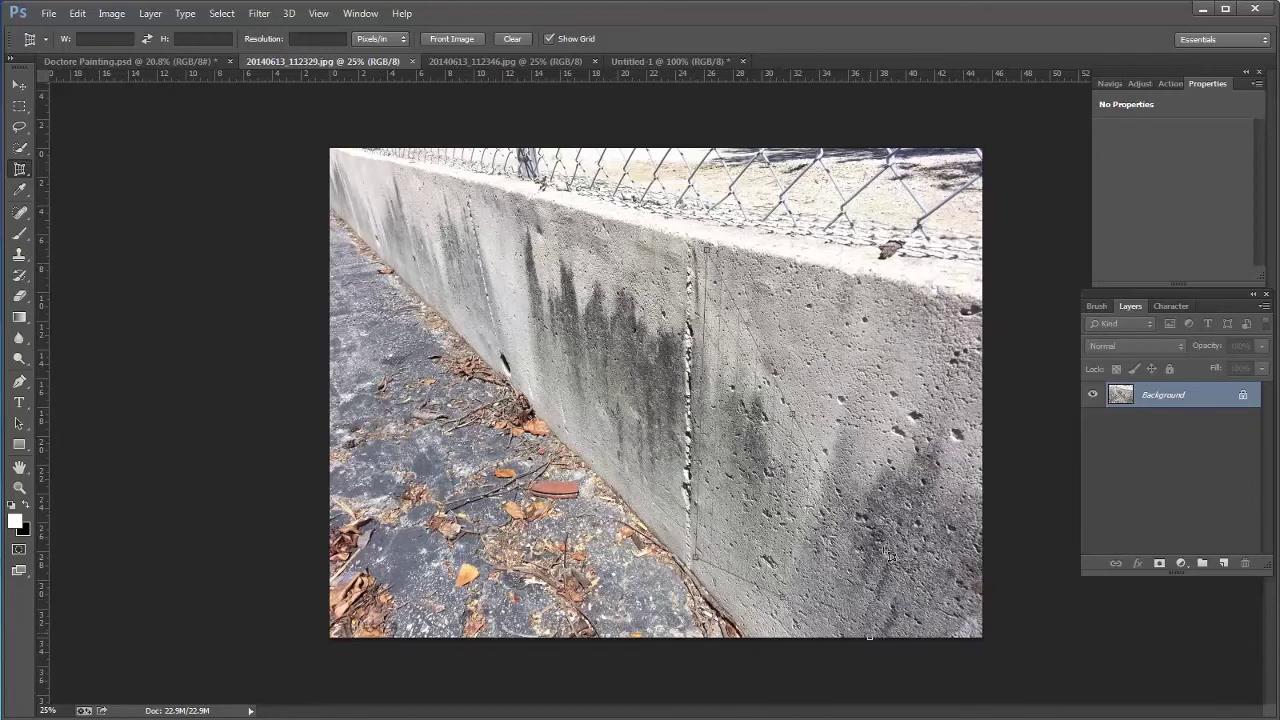
left_click(942, 308)
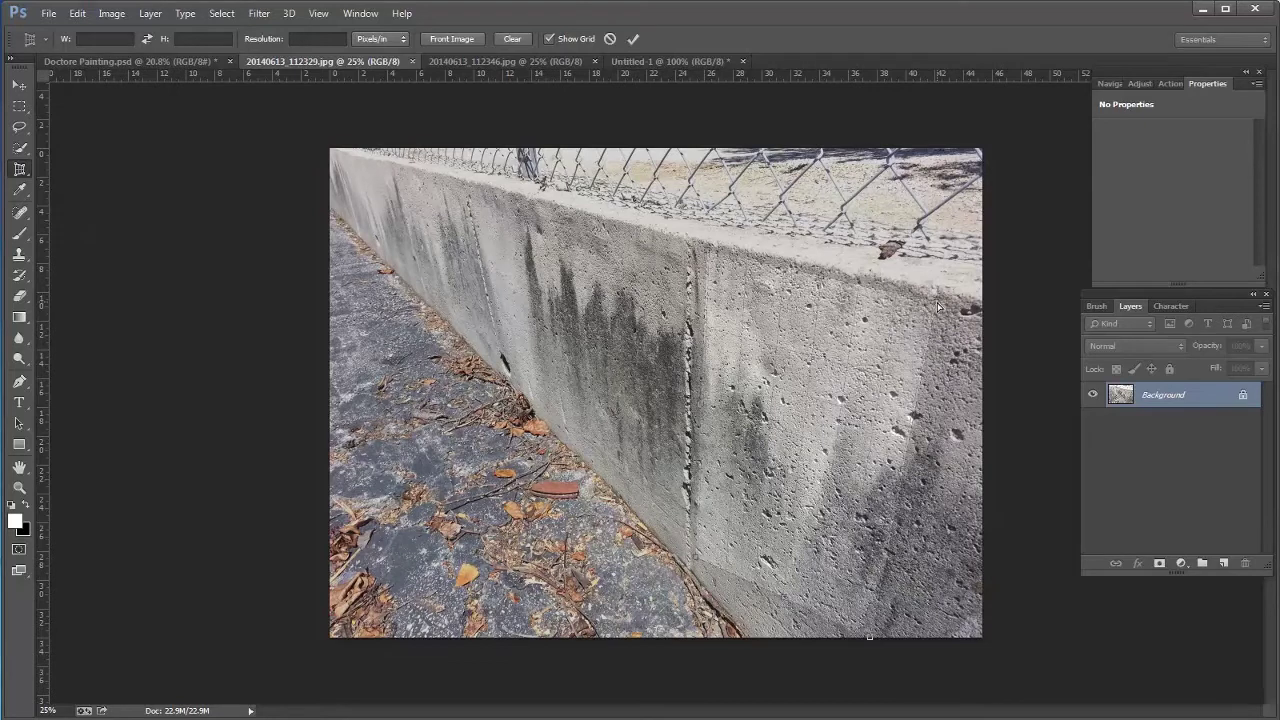
left_click(633, 39)
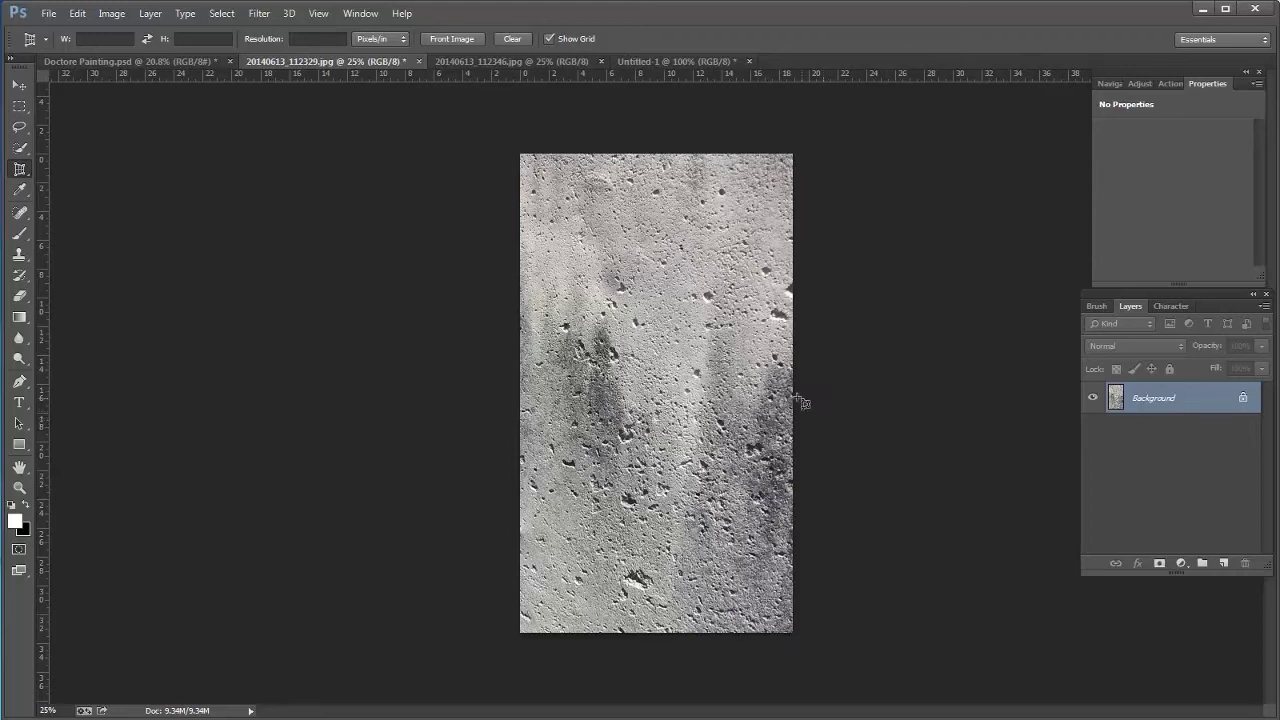
- Drop the concrete texture into Doctore Painting.psd as Layer 1, scaled to cover the canvas
left_click(18, 86)
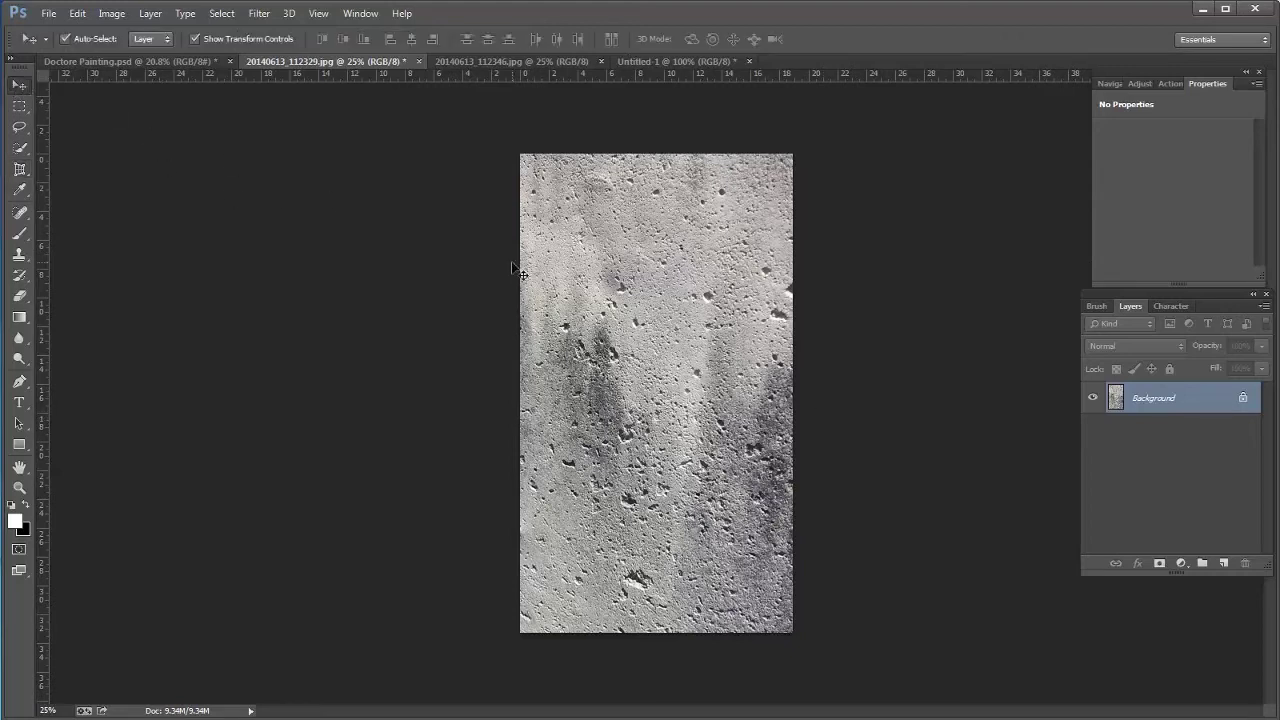
mouse_move(660, 362)
left_mouse_down()
mouse_move(425, 175)
mouse_move(195, 55)
mouse_move(160, 64)
mouse_move(375, 198)
left_mouse_up()
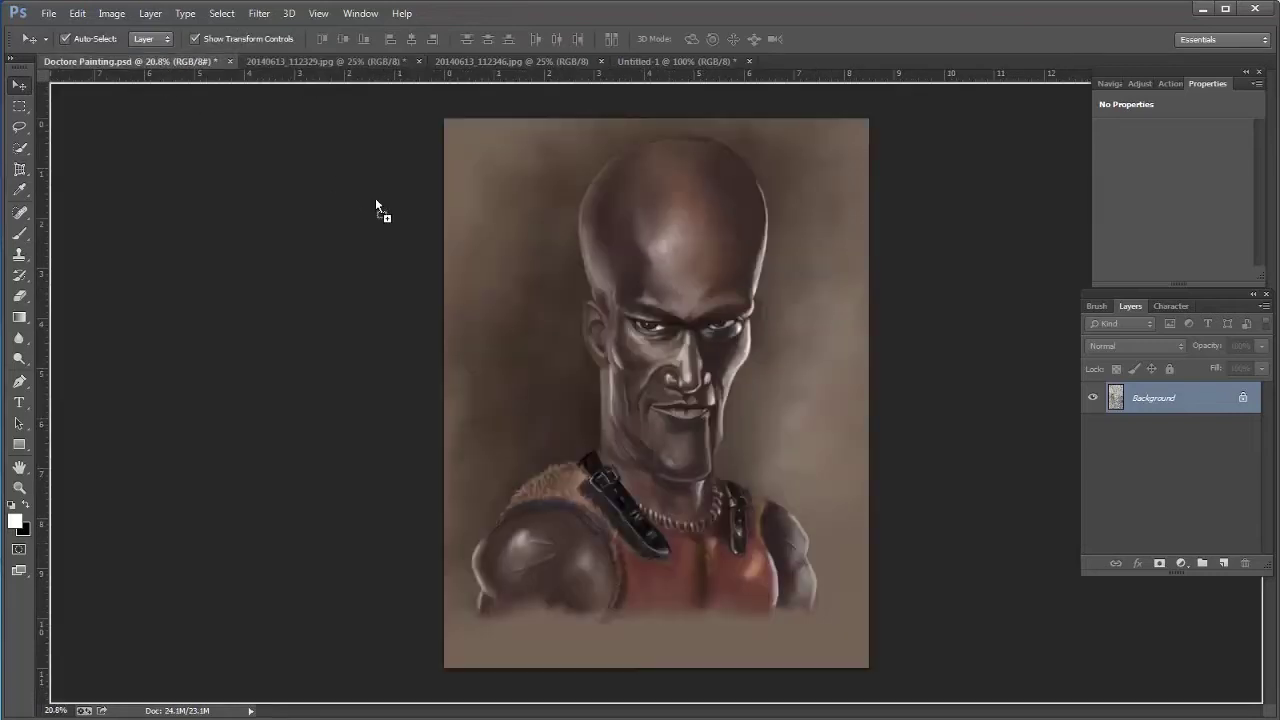
left_click_drag(643, 336, 643, 336)
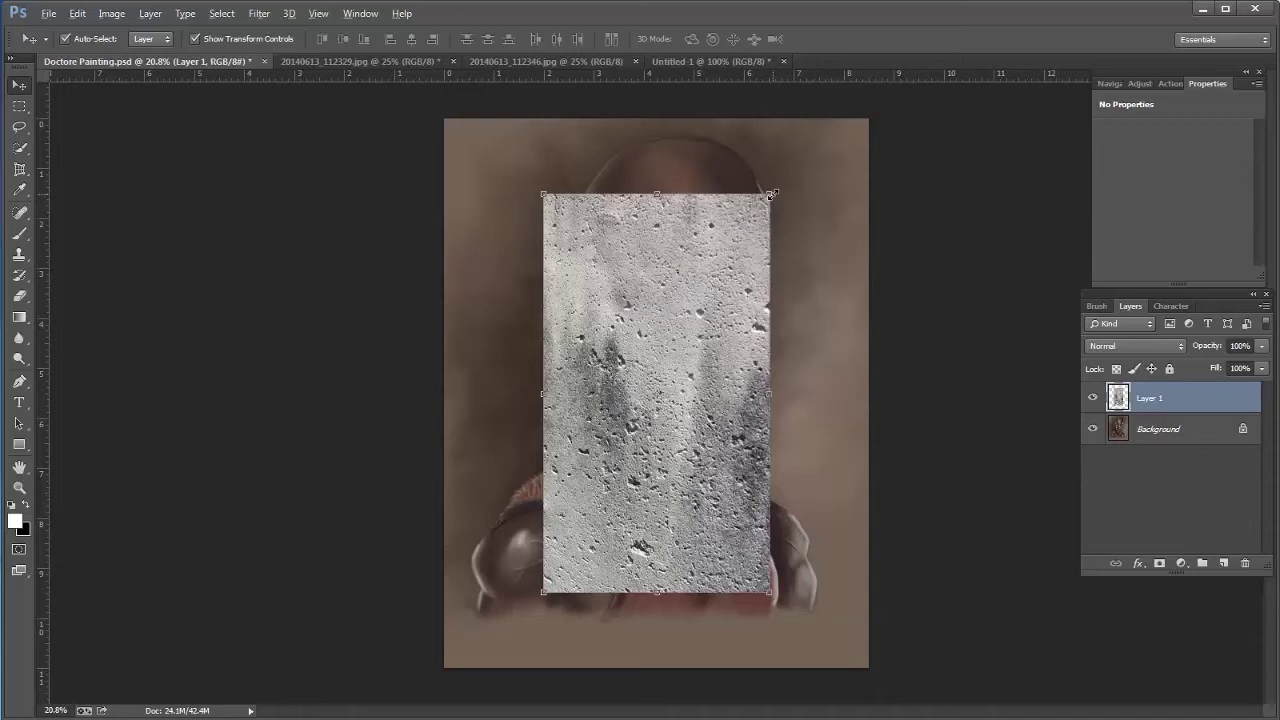
left_click_drag(770, 195, 986, 57)
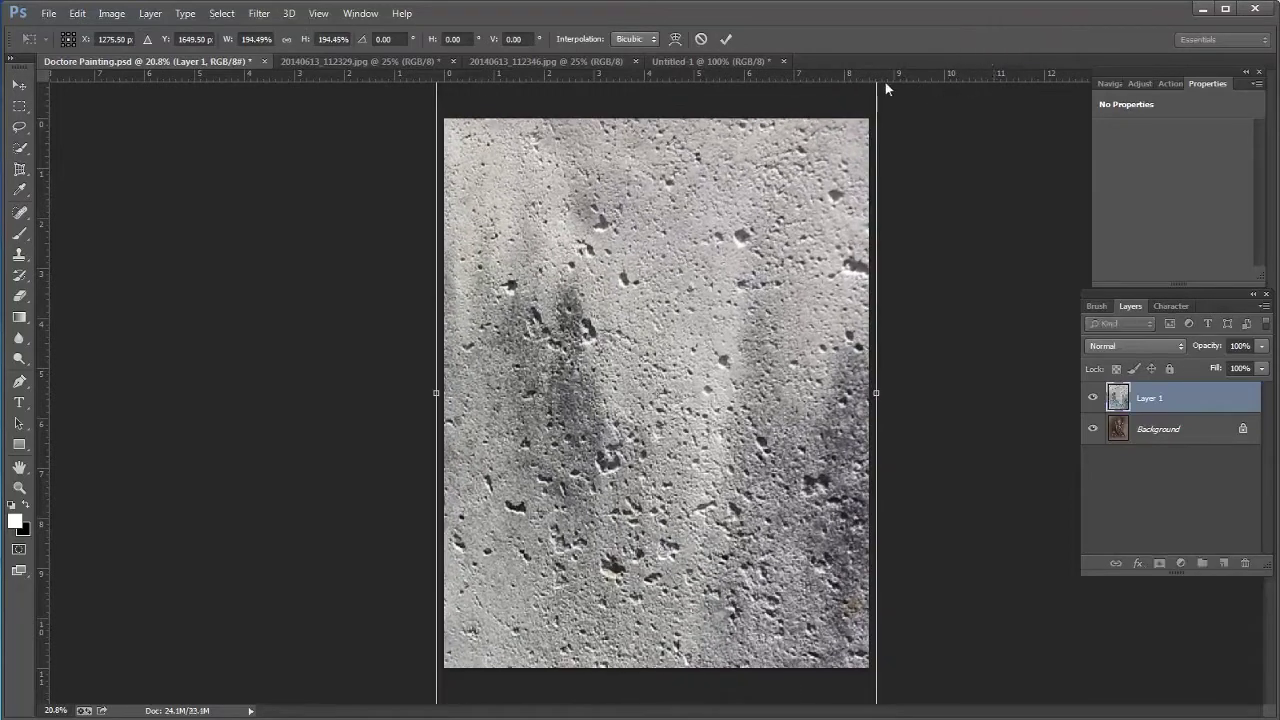
left_click(728, 39)
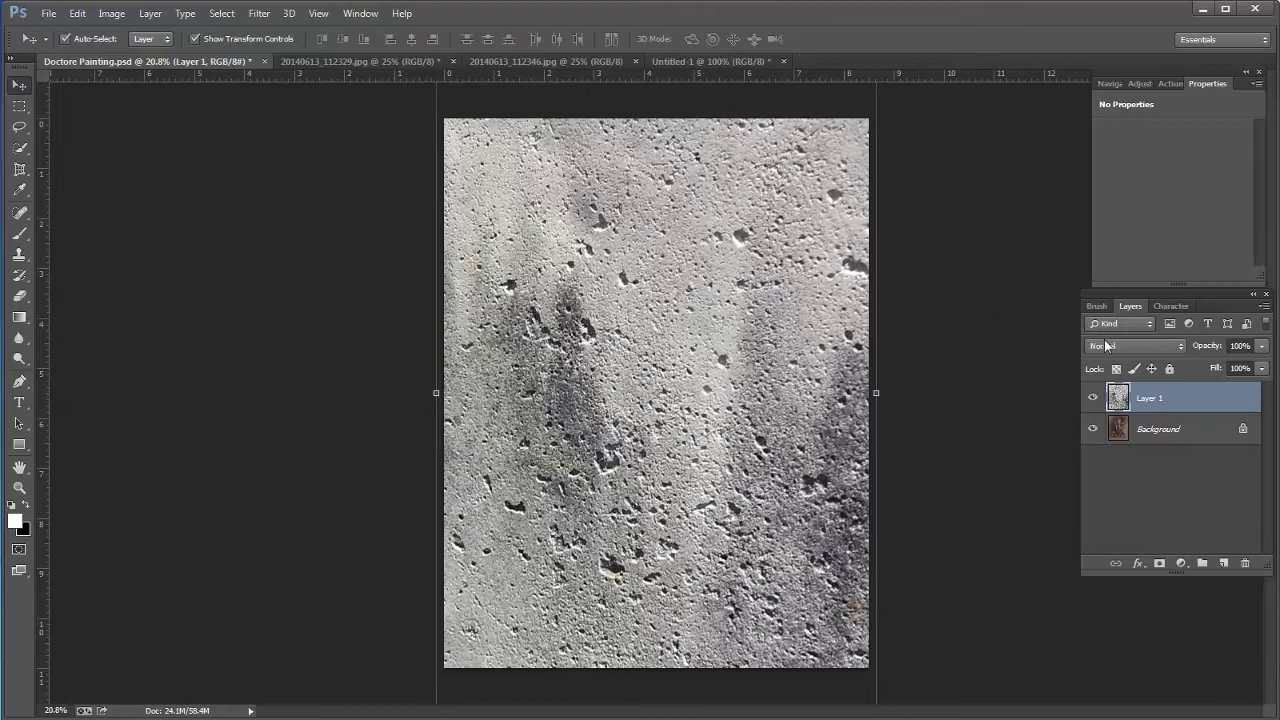
- Set Layer 1's blend mode to Vivid Light and its opacity to 15%
left_click(1108, 347)
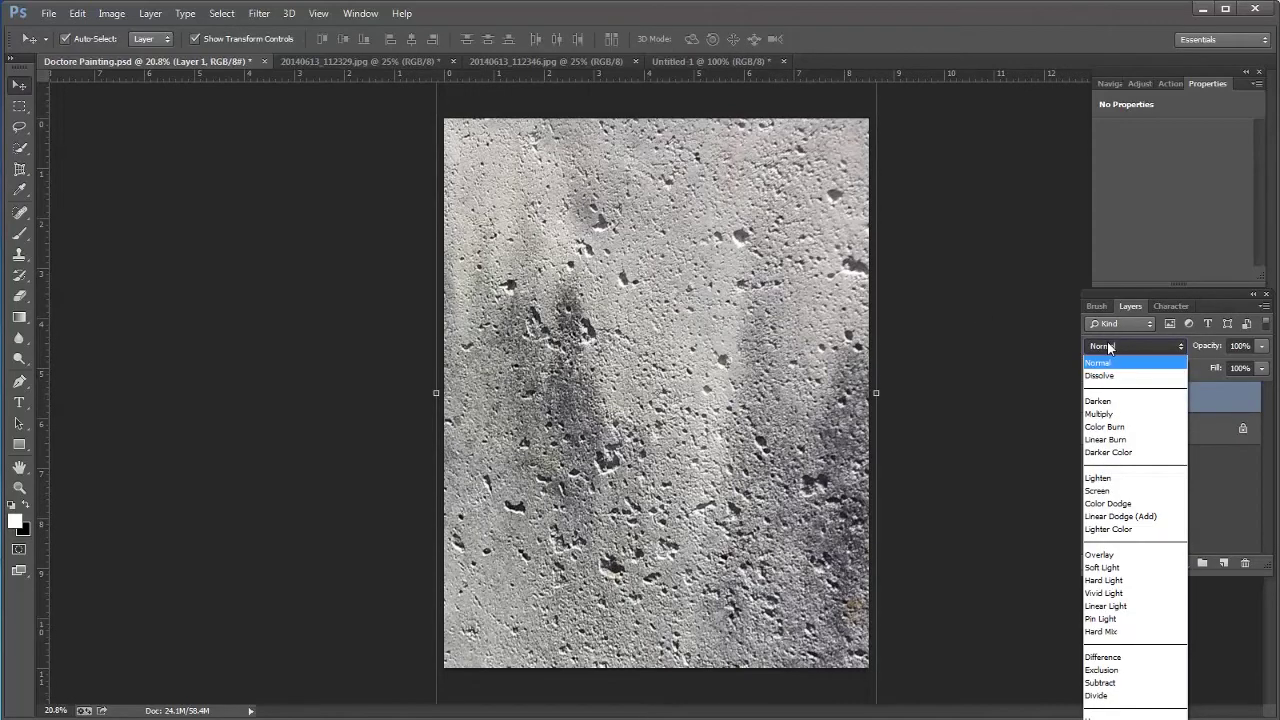
left_click(1117, 568)
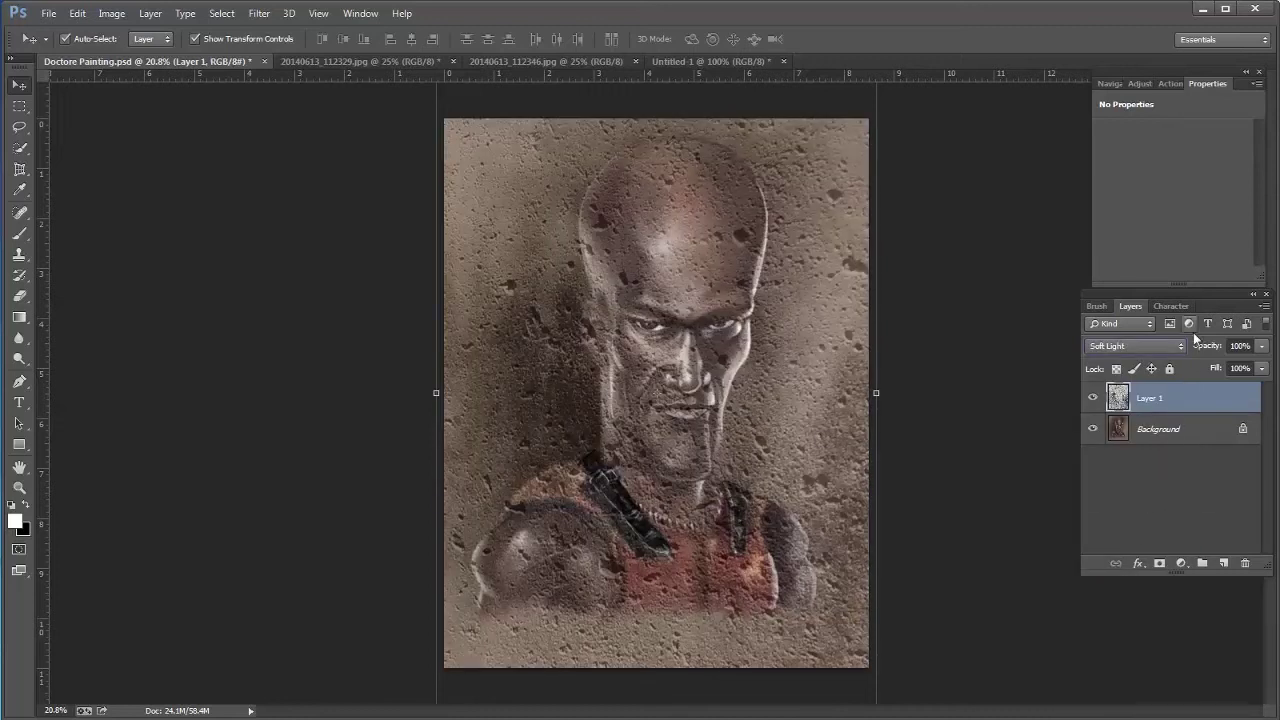
left_click_drag(1207, 350, 1165, 350)
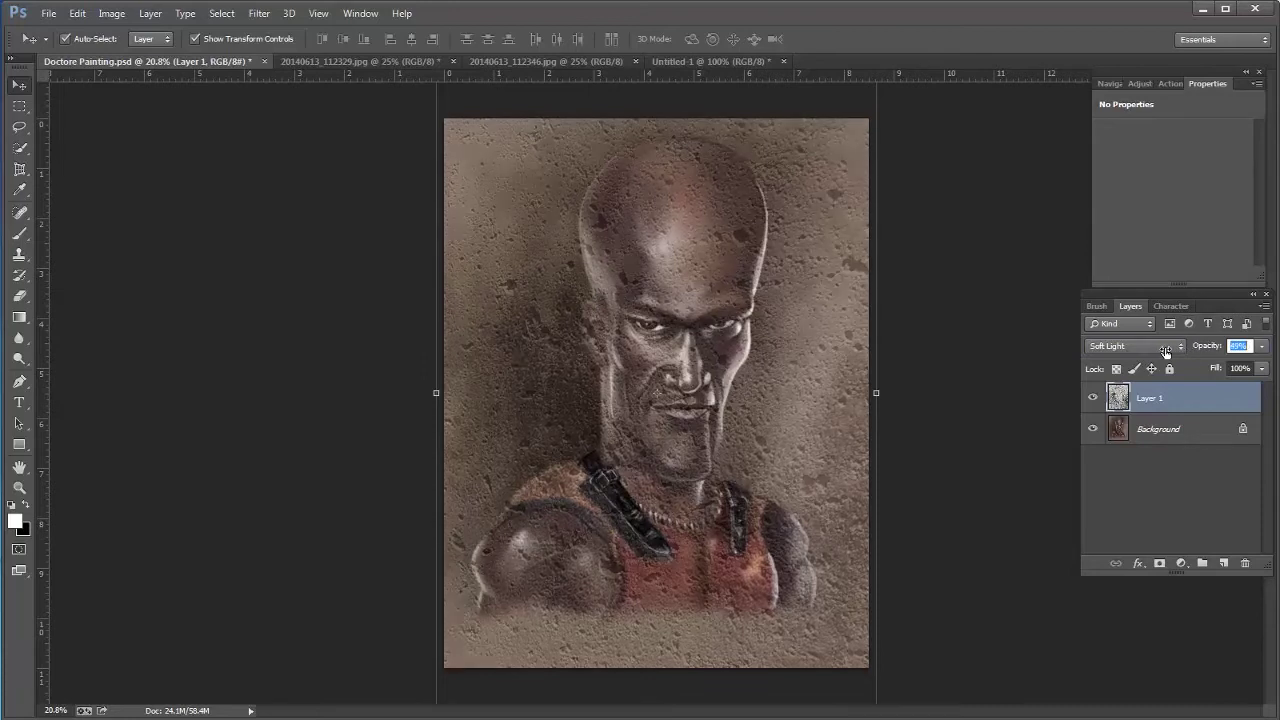
left_click(1155, 349)
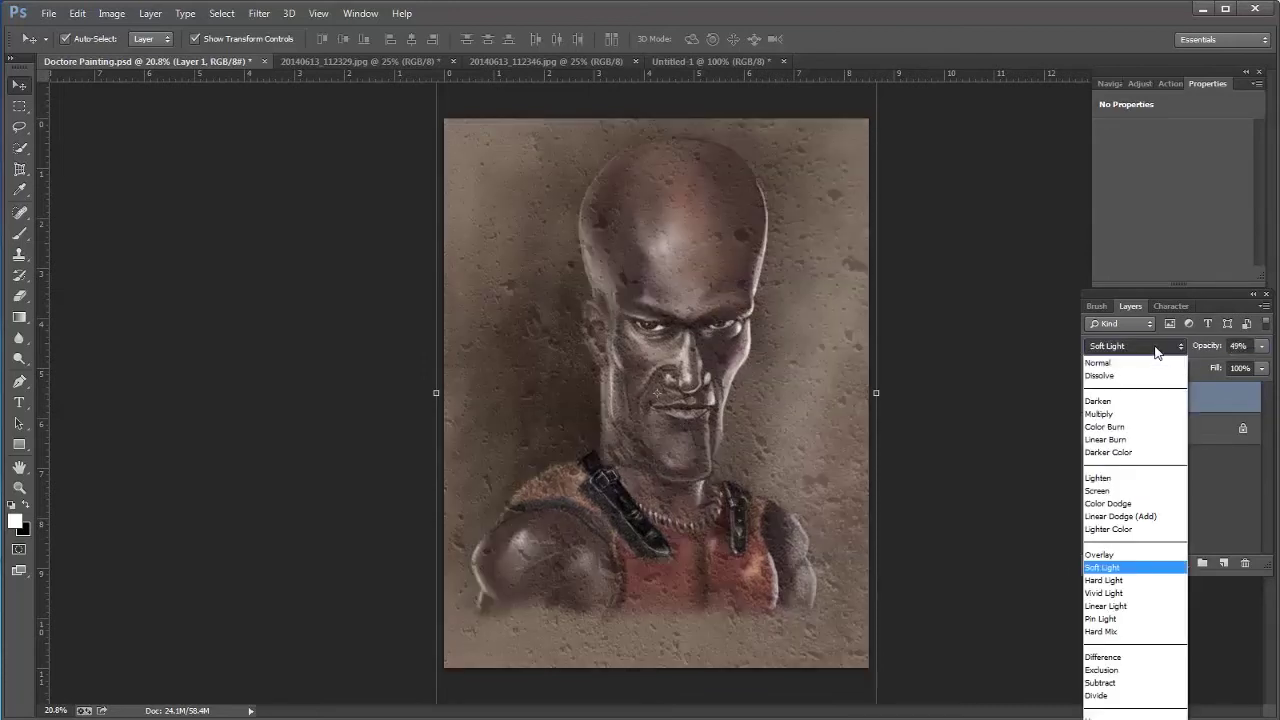
left_click(1124, 597)
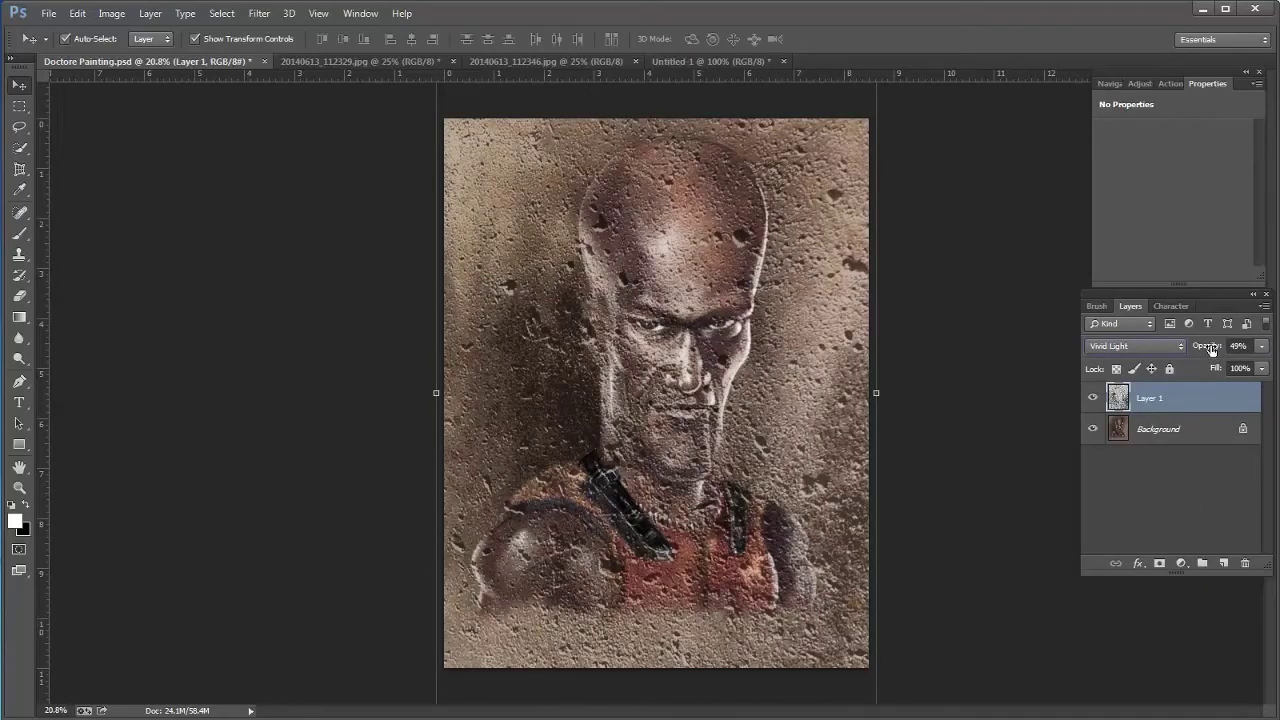
left_click_drag(1212, 348, 1178, 348)
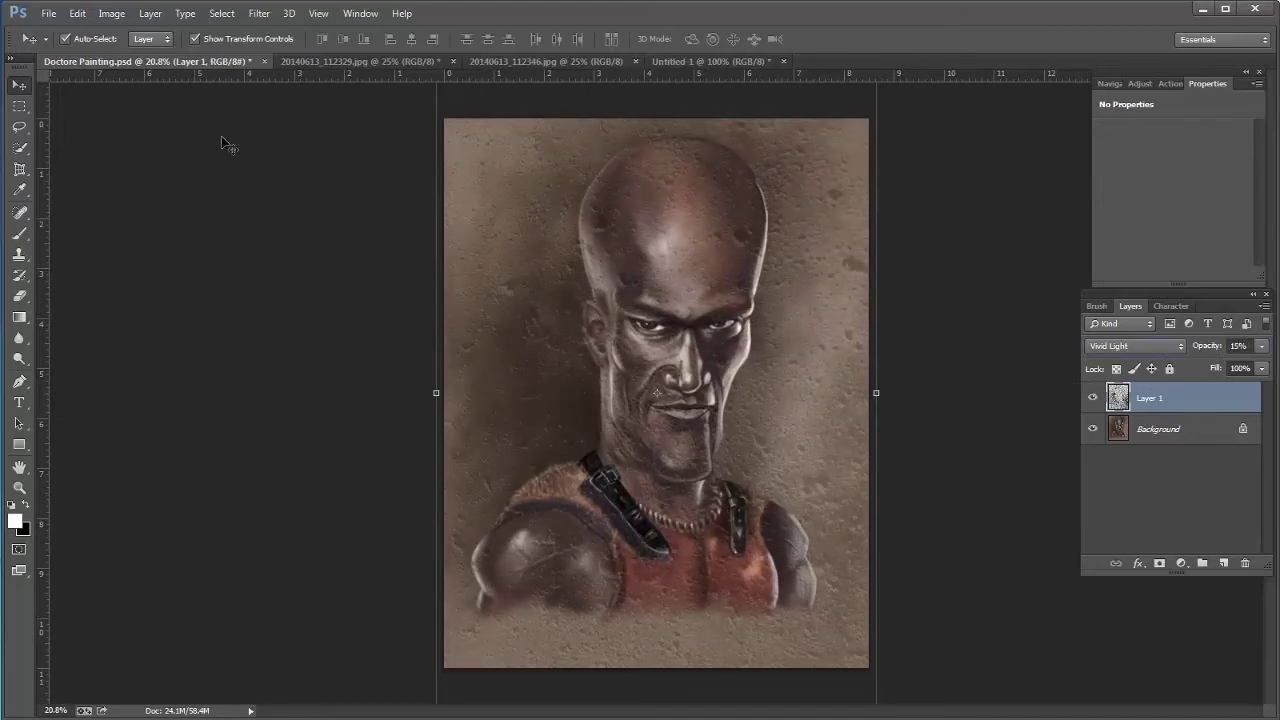
- Perspective-crop the bark area of 20140613_112346.jpg into a flat upright texture
left_click(498, 62)
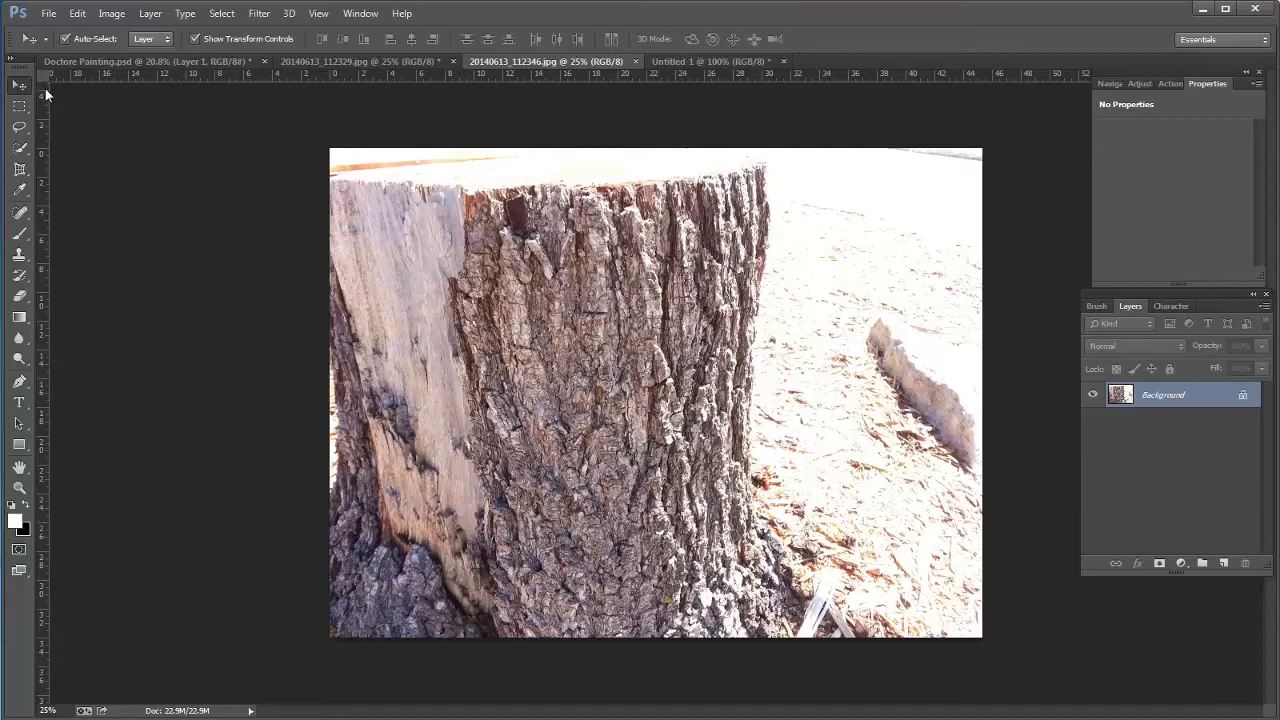
left_click(19, 172)
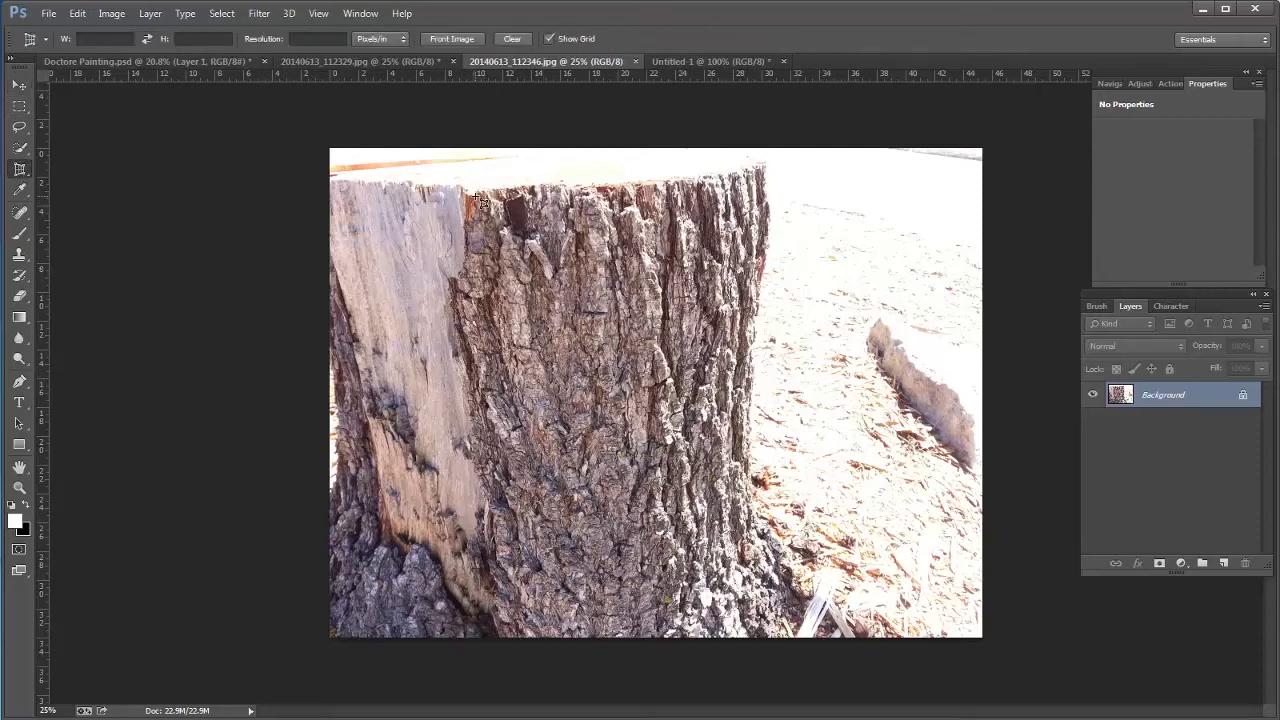
left_click(496, 501)
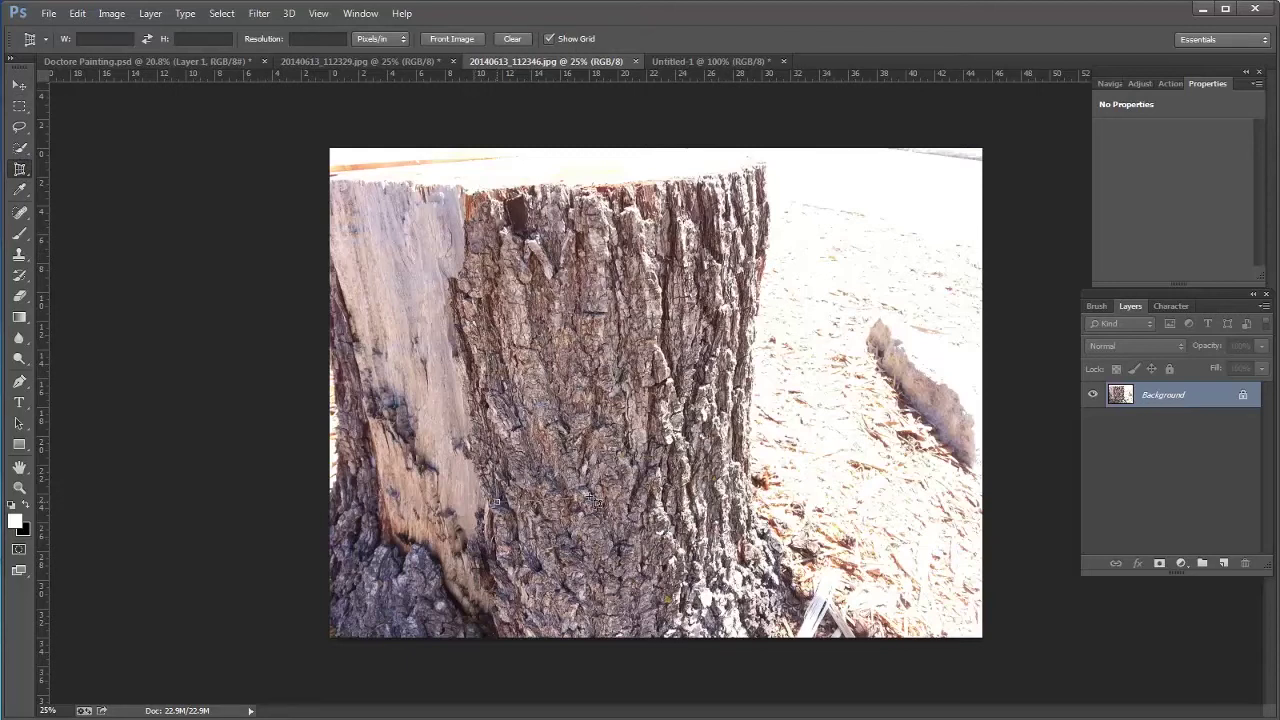
left_click(735, 472)
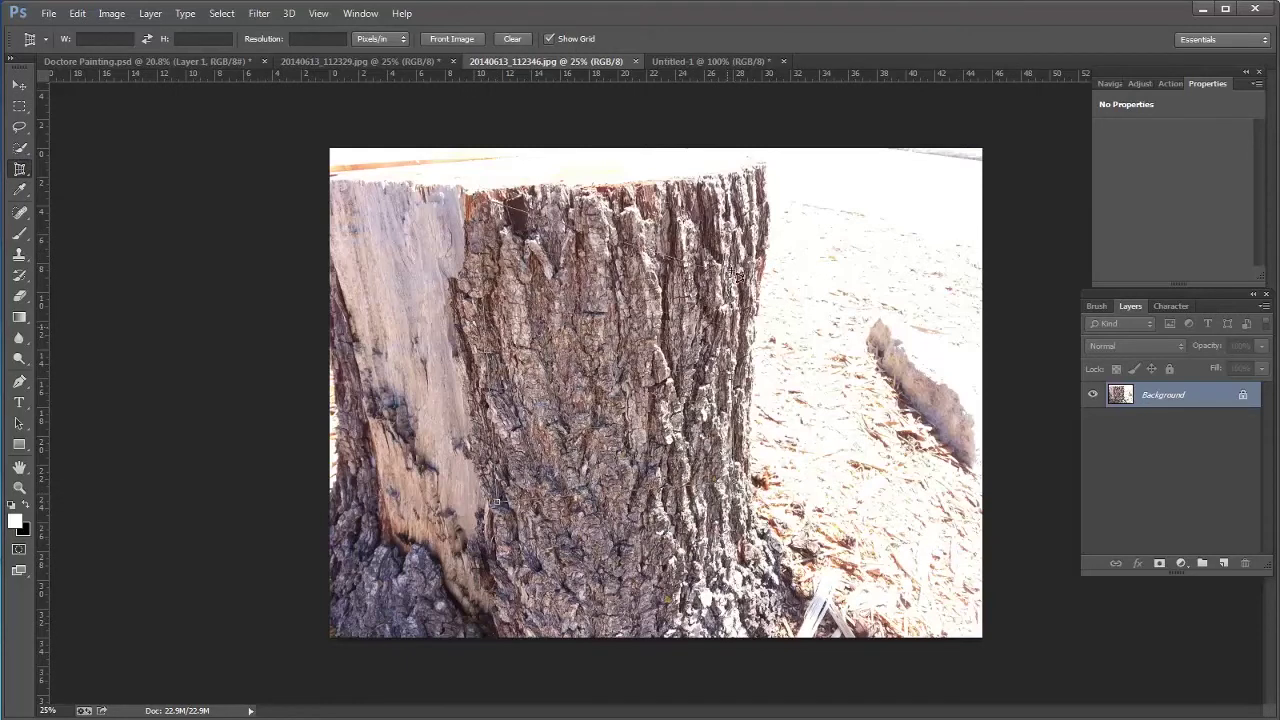
left_click(752, 197)
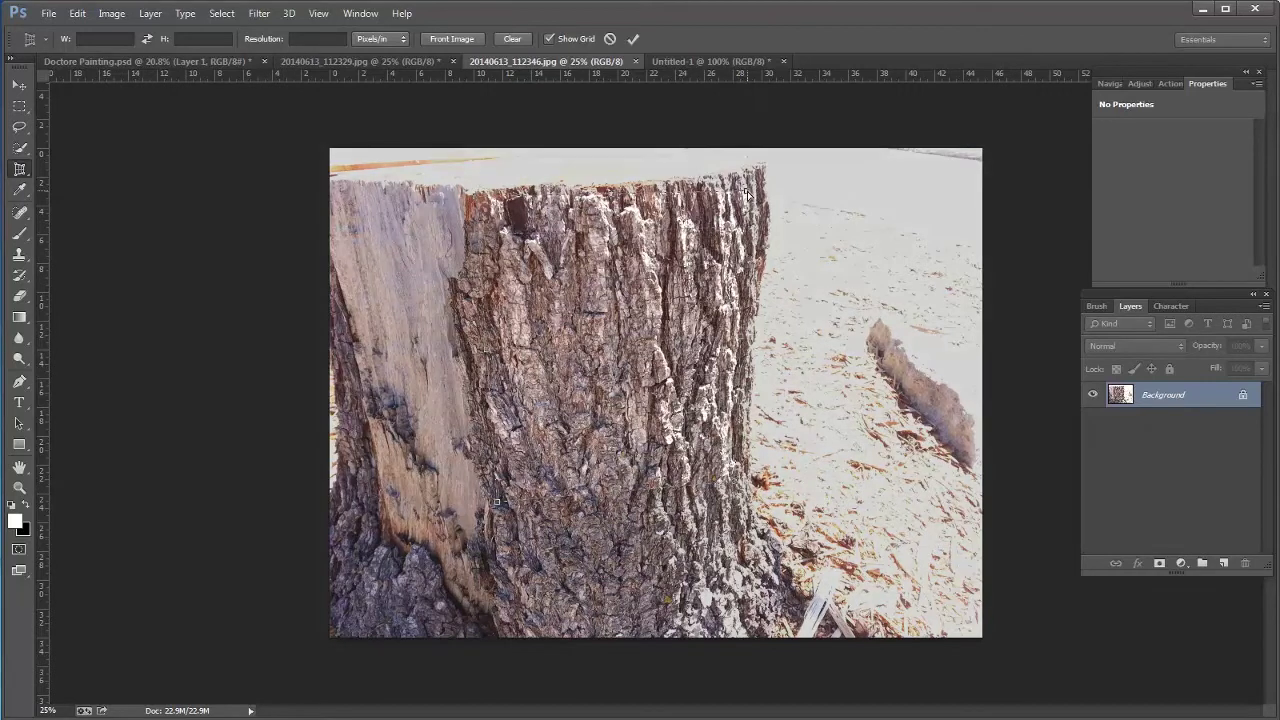
left_click(633, 39)
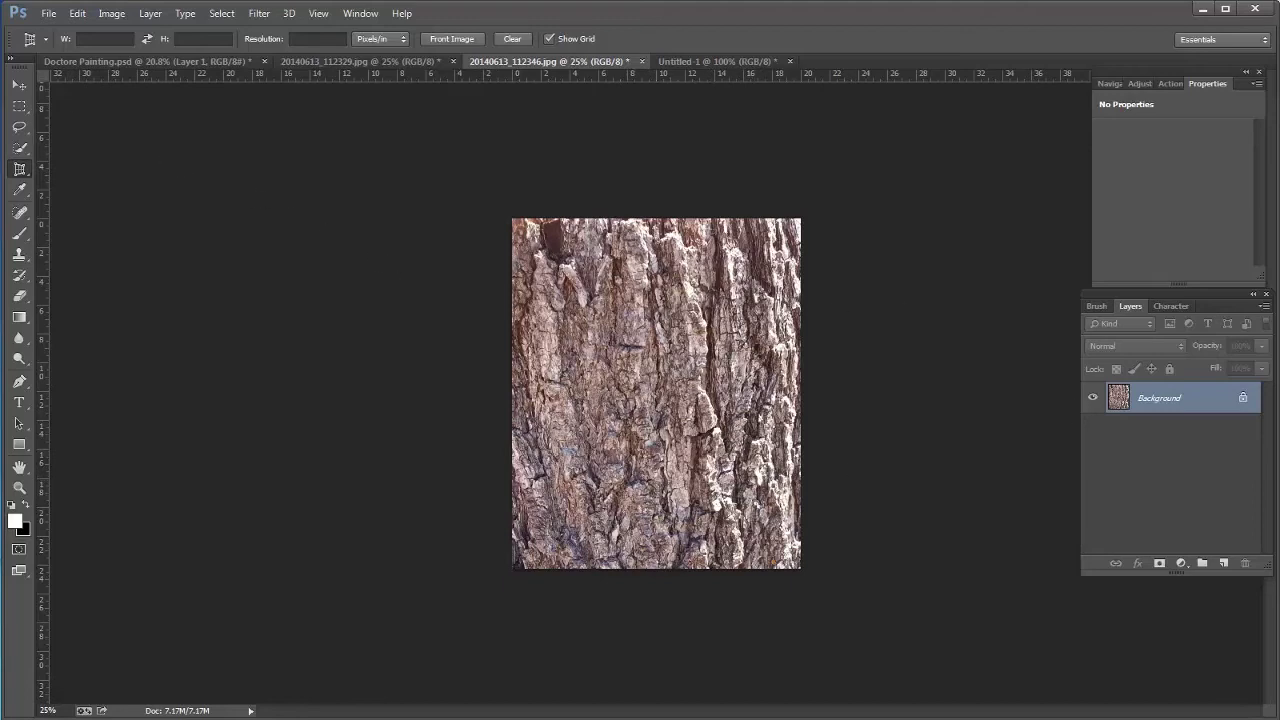
left_click(19, 84)
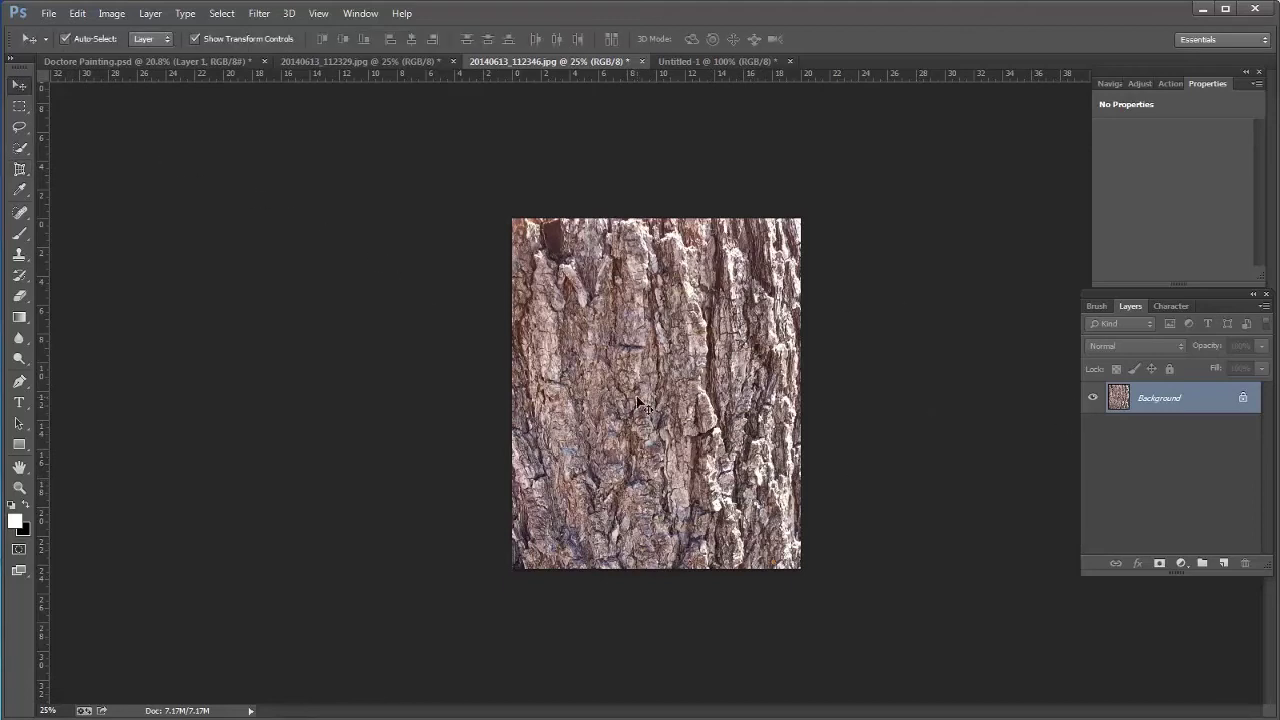
- Add the bark texture to the portrait and delete the concrete Layer 1
mouse_move(642, 362)
left_mouse_down()
mouse_move(494, 240)
mouse_move(91, 64)
mouse_move(639, 343)
mouse_move(649, 378)
left_mouse_up()
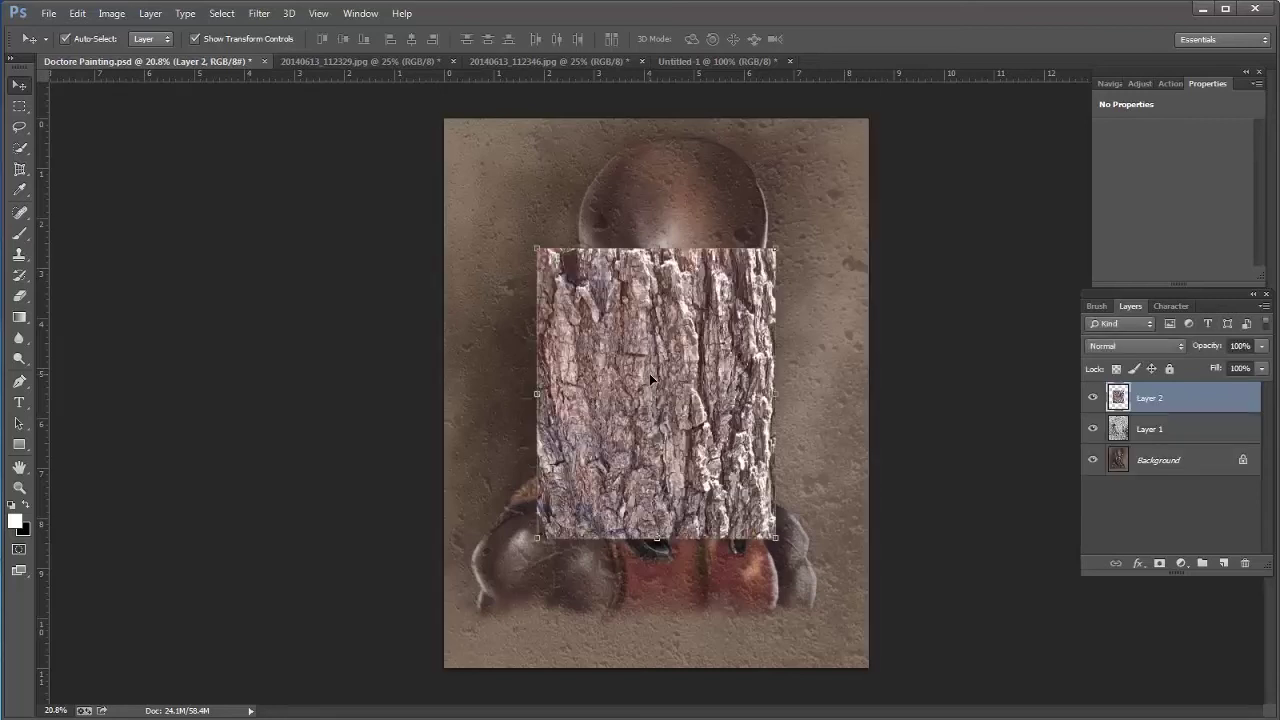
left_click(1188, 427)
right_click(1187, 424)
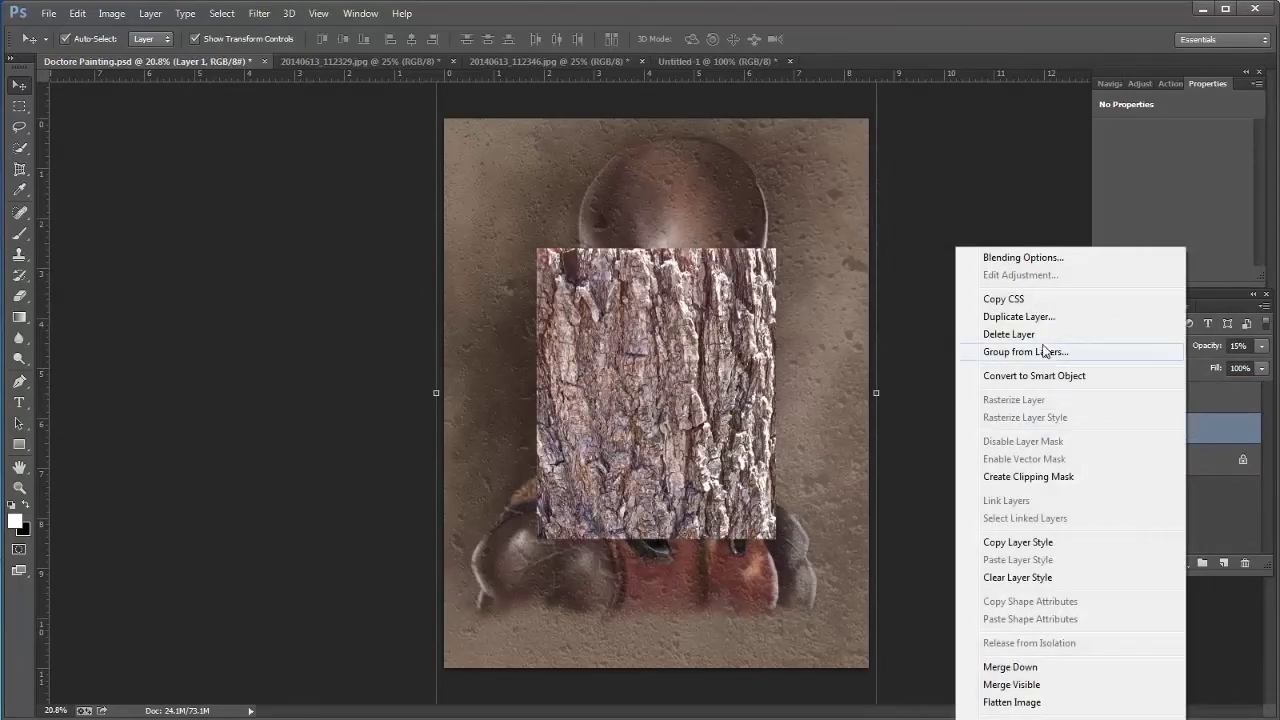
left_click(1040, 334)
- Scale the bark Layer 2 to cover the entire canvas
left_click(716, 360)
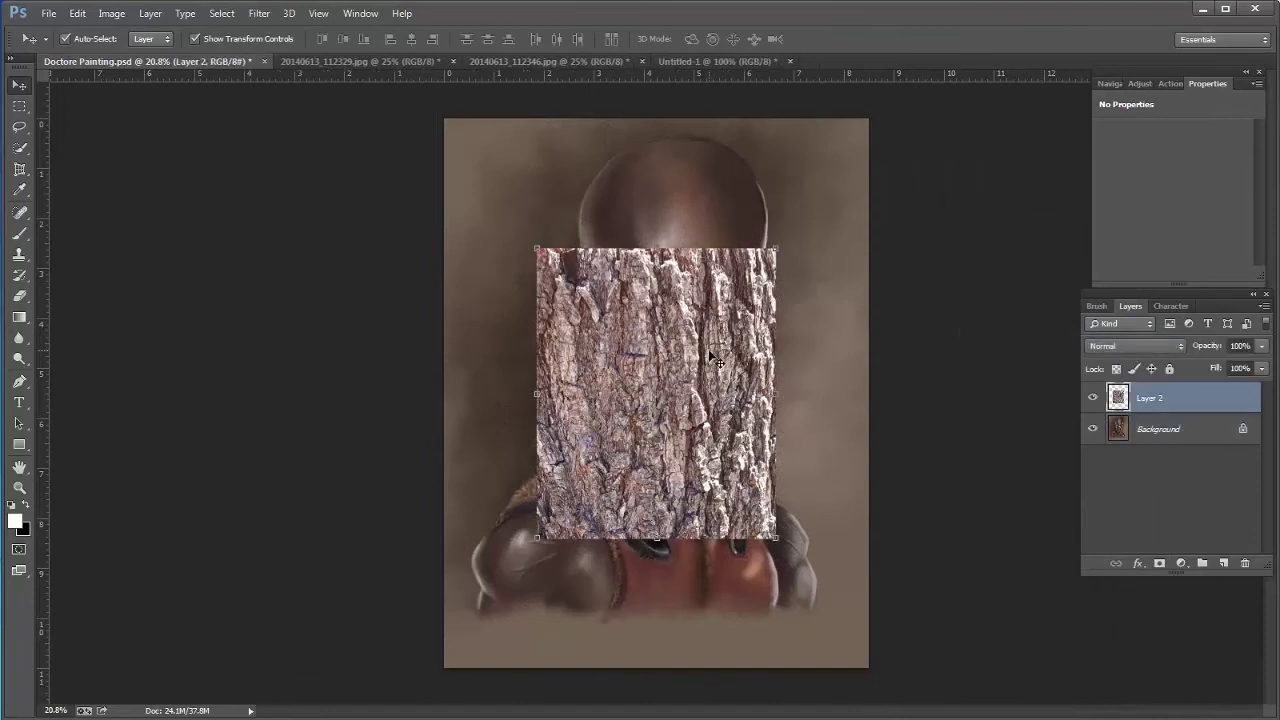
key("ctrl+t")
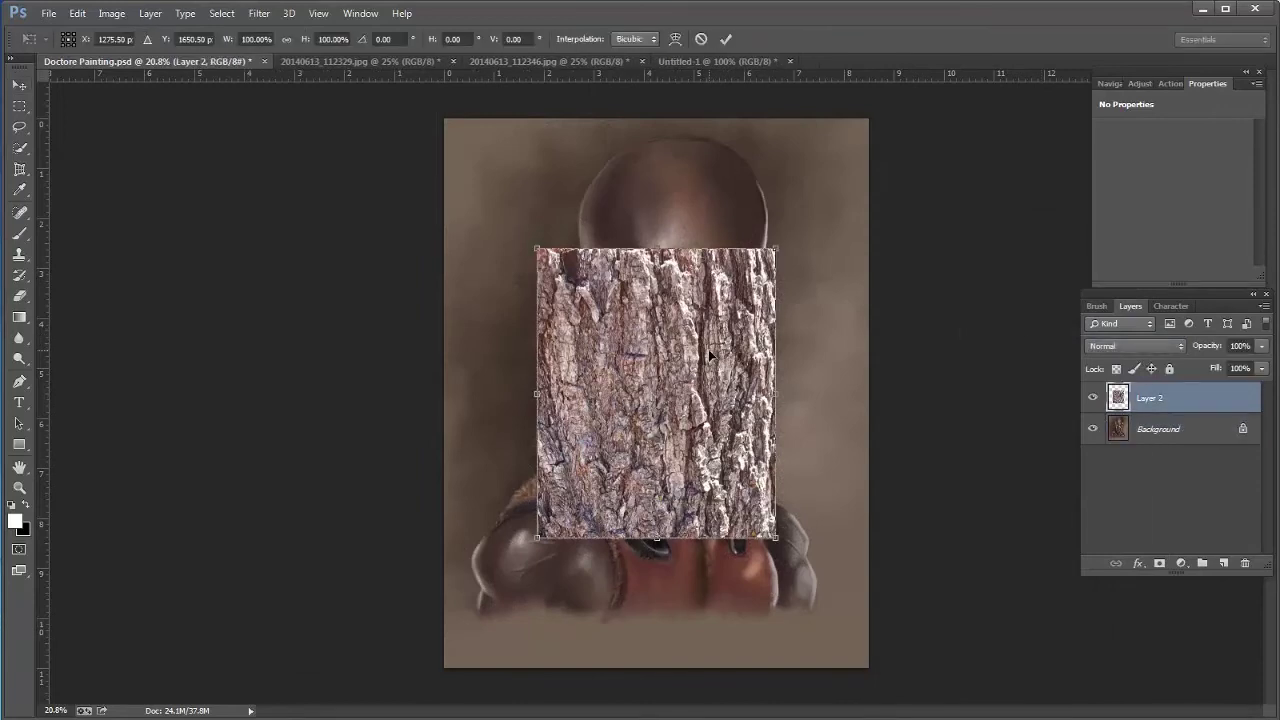
left_click_drag(776, 248, 896, 114)
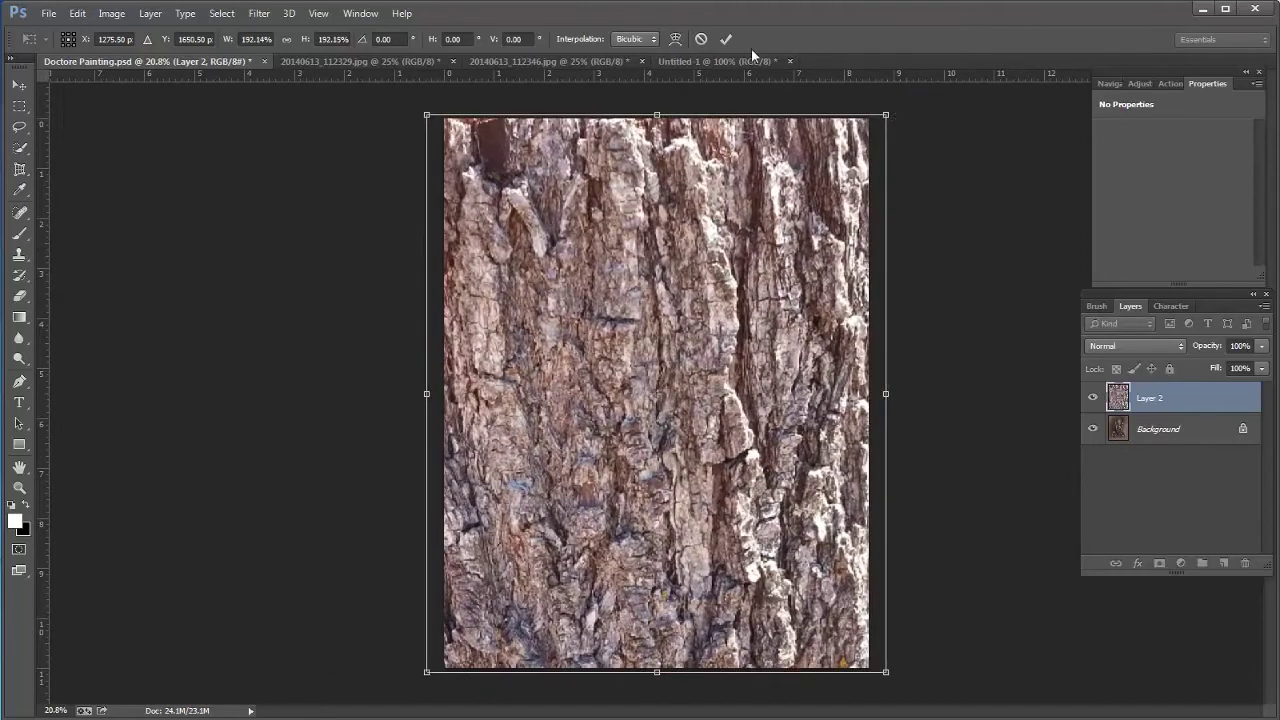
left_click(727, 39)
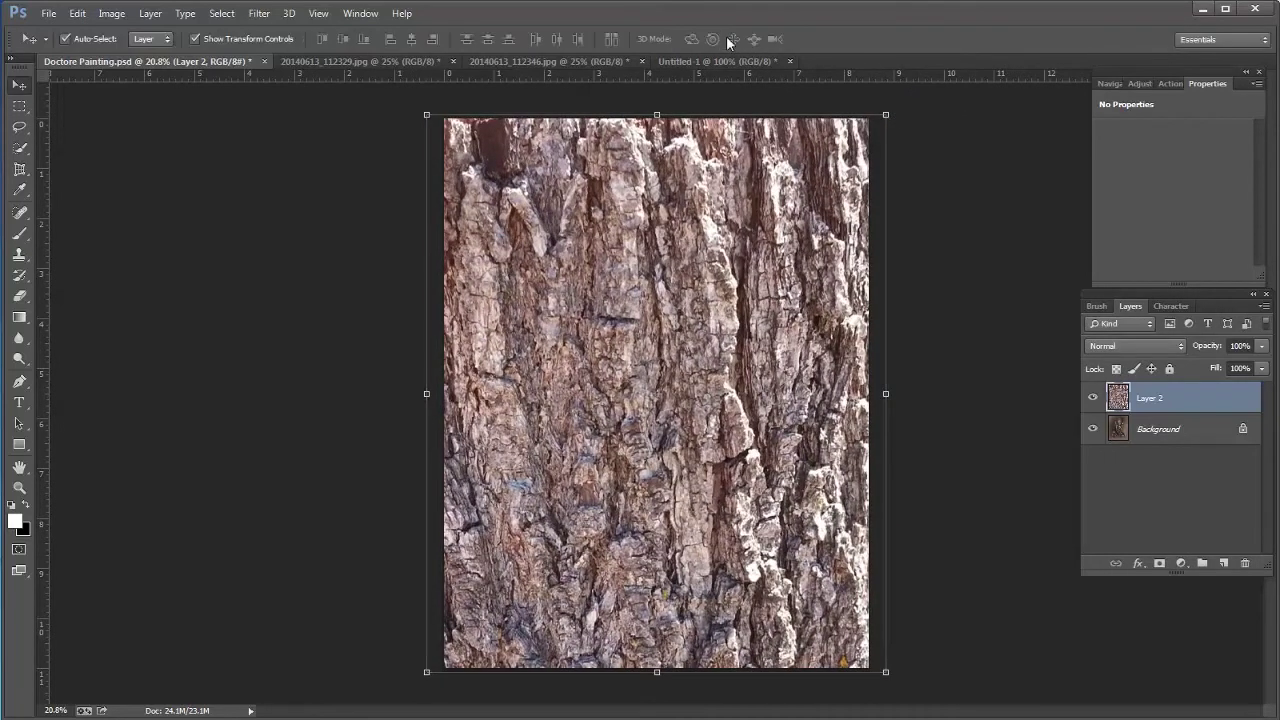
- Blend the bark Layer 2 in Overlay at 29% opacity, after trying Vivid Light
left_click(1103, 347)
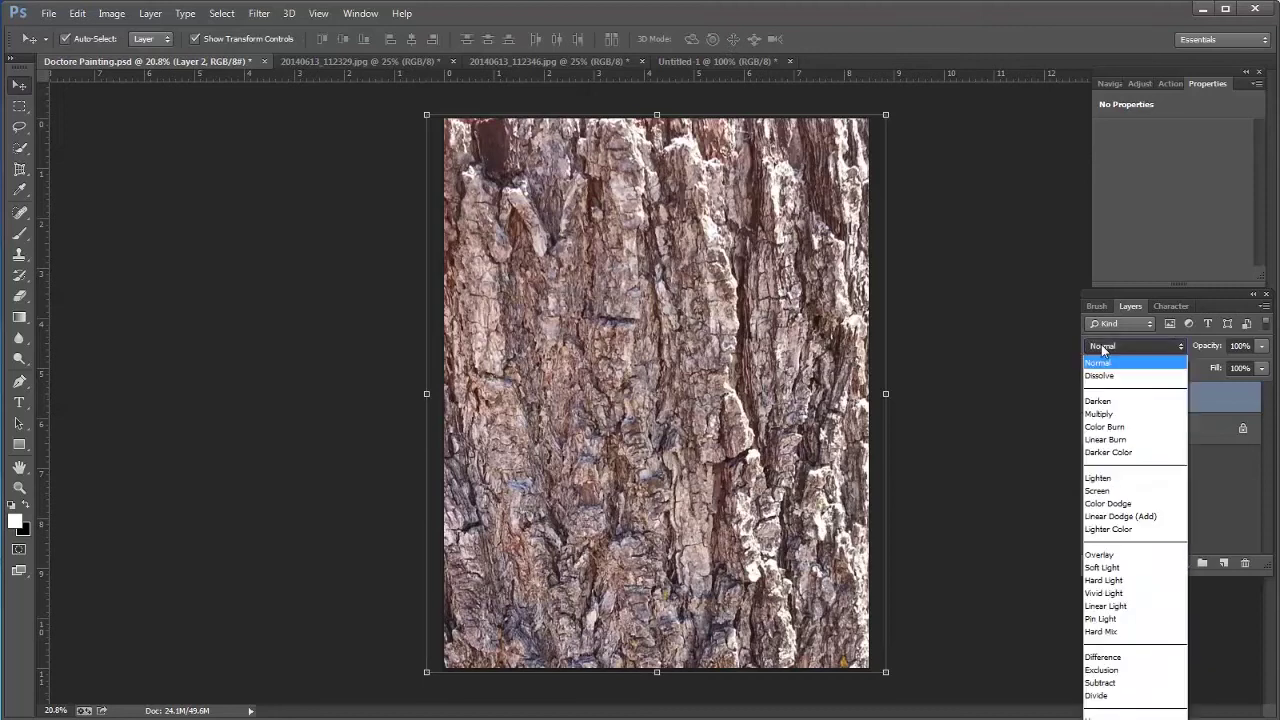
left_click(1118, 594)
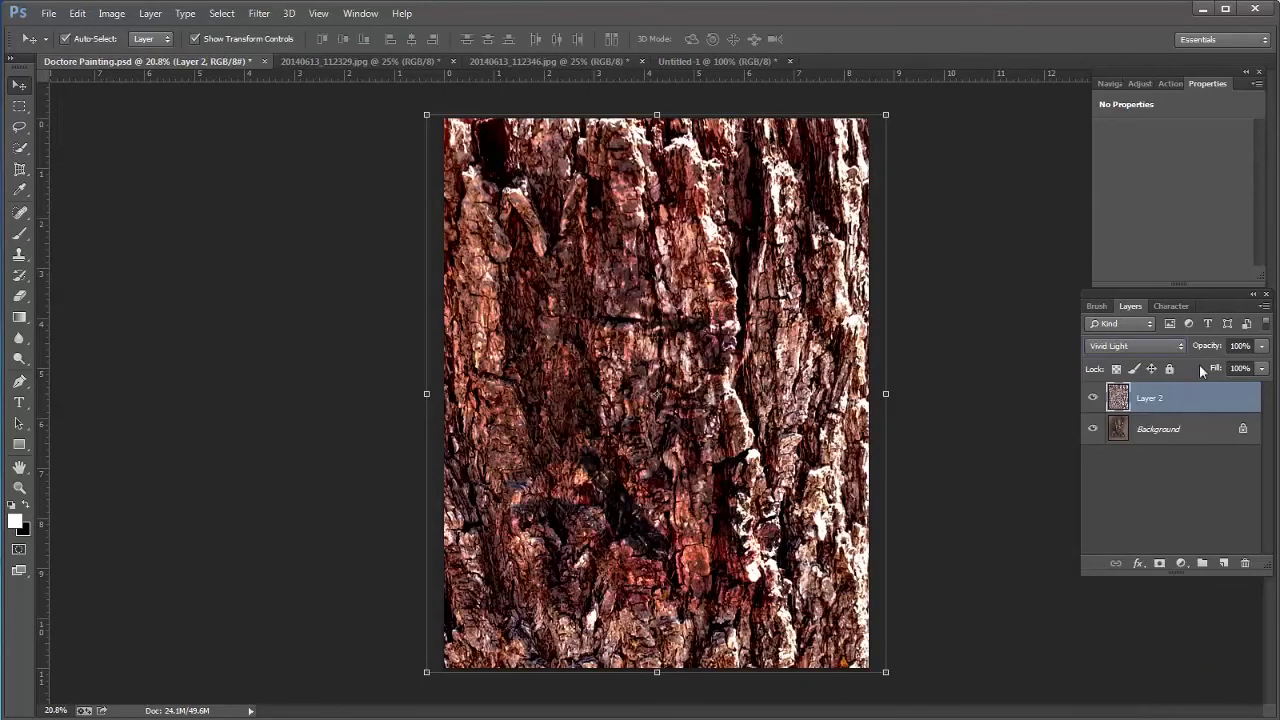
left_click_drag(1205, 346, 1138, 346)
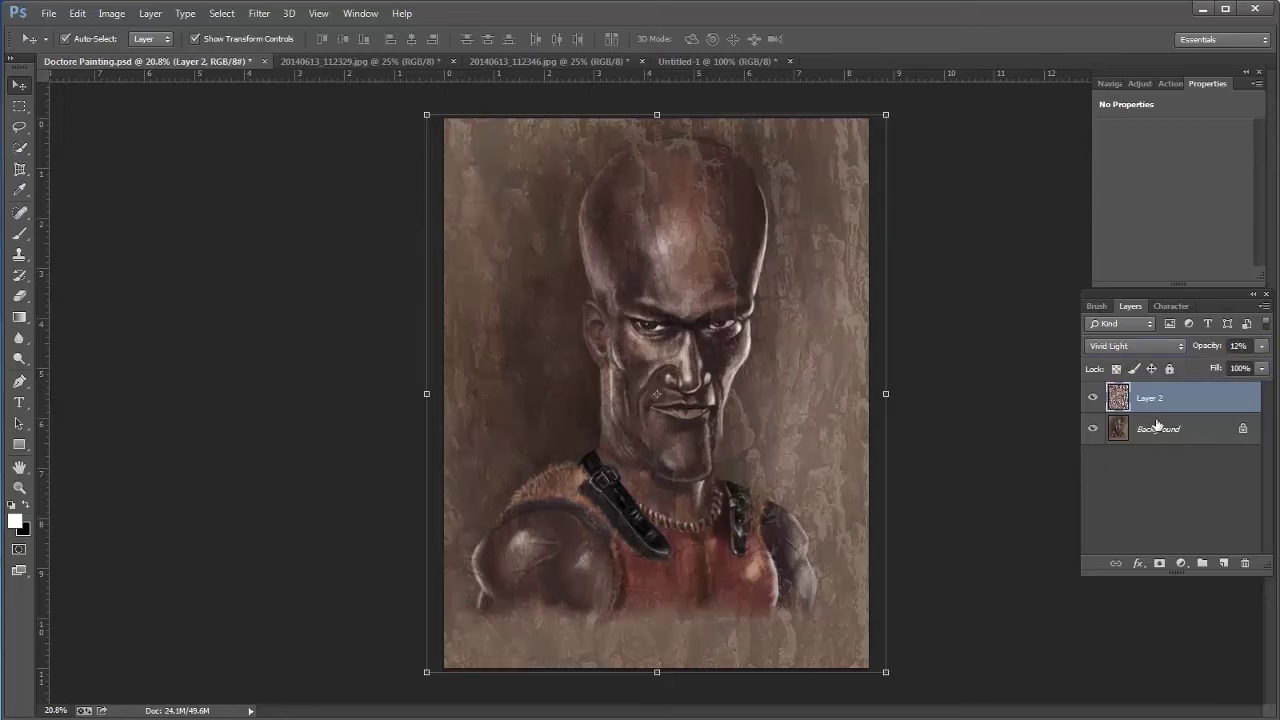
left_click(1140, 350)
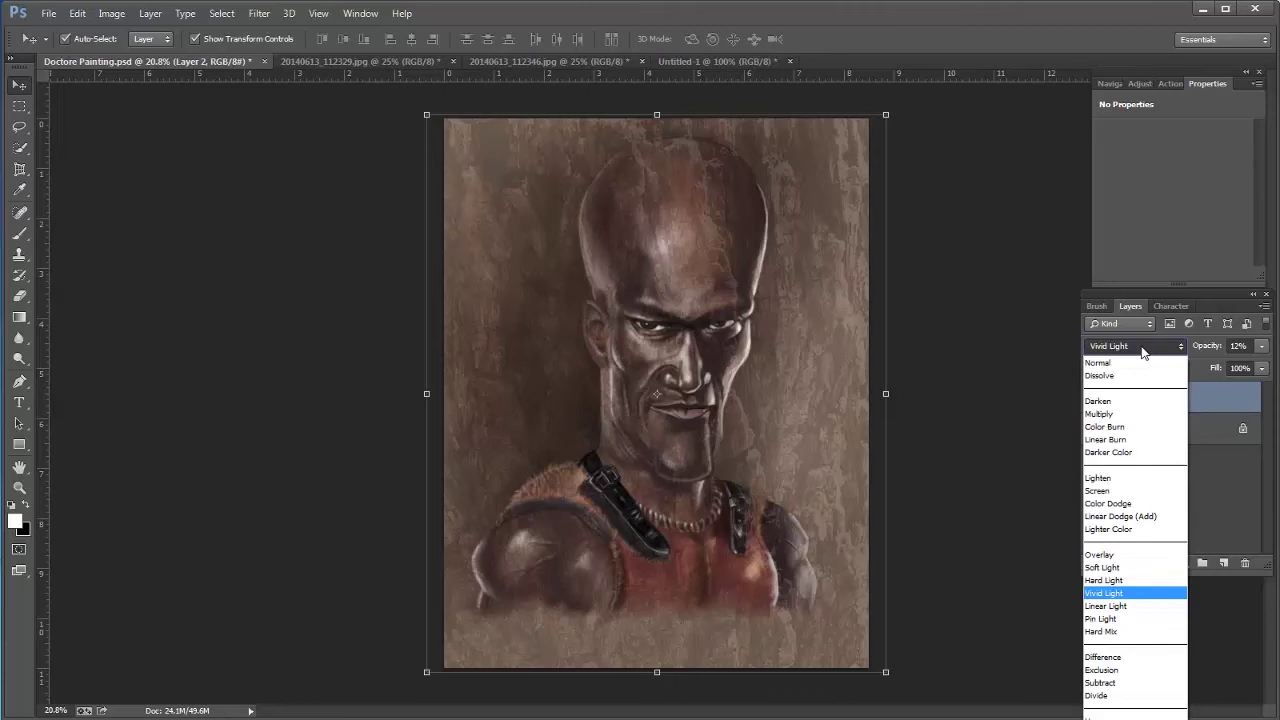
left_click(1105, 554)
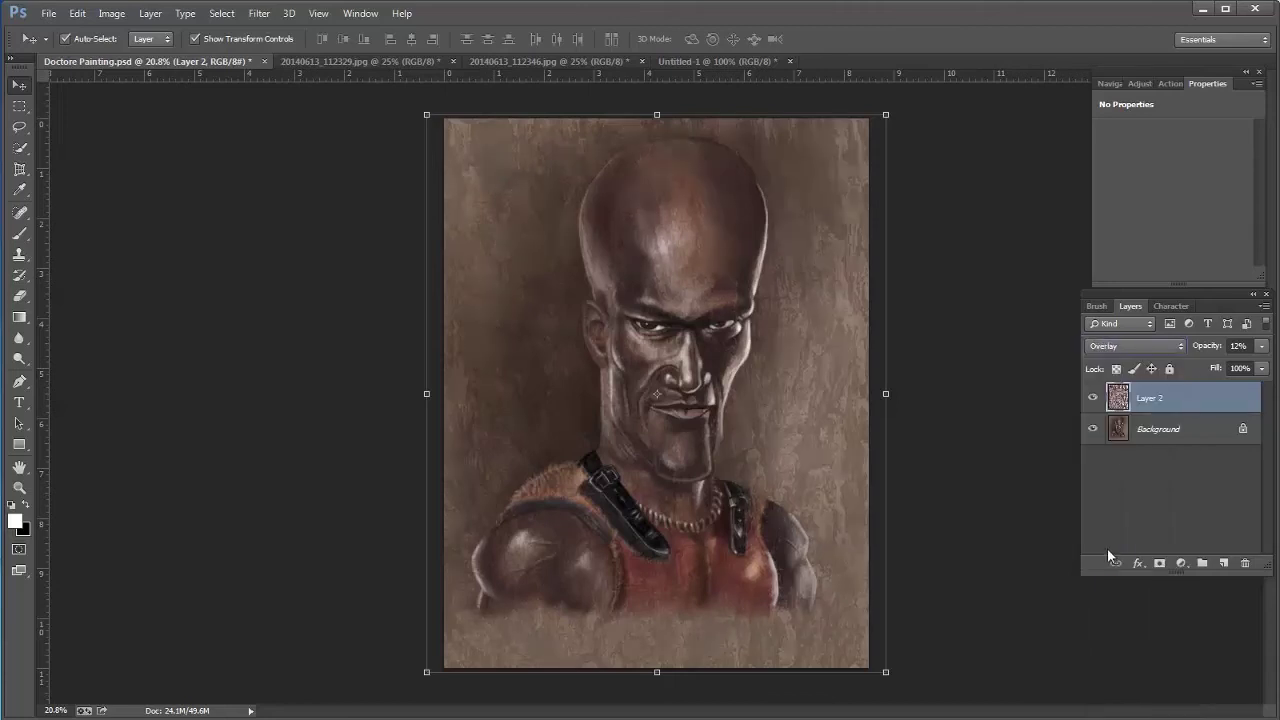
left_click_drag(1210, 349, 1226, 347)
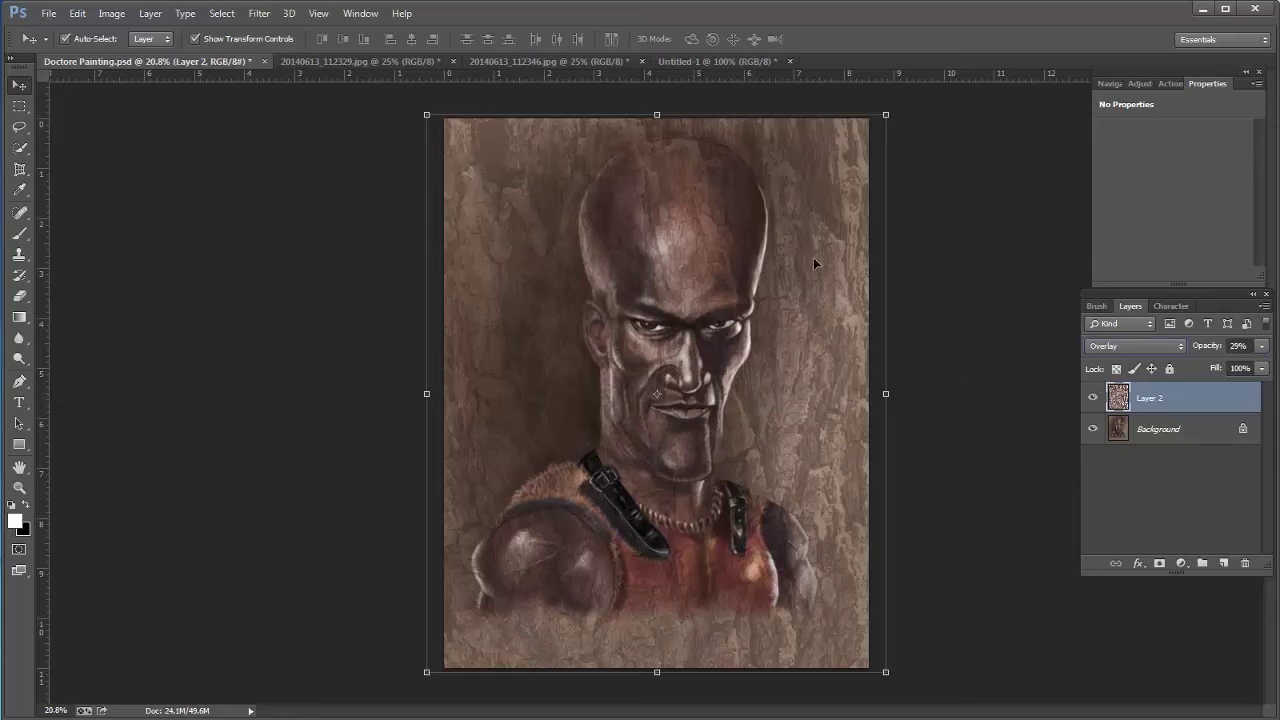
- Select the Perspective Crop tool from the crop tool group
left_click(23, 172)
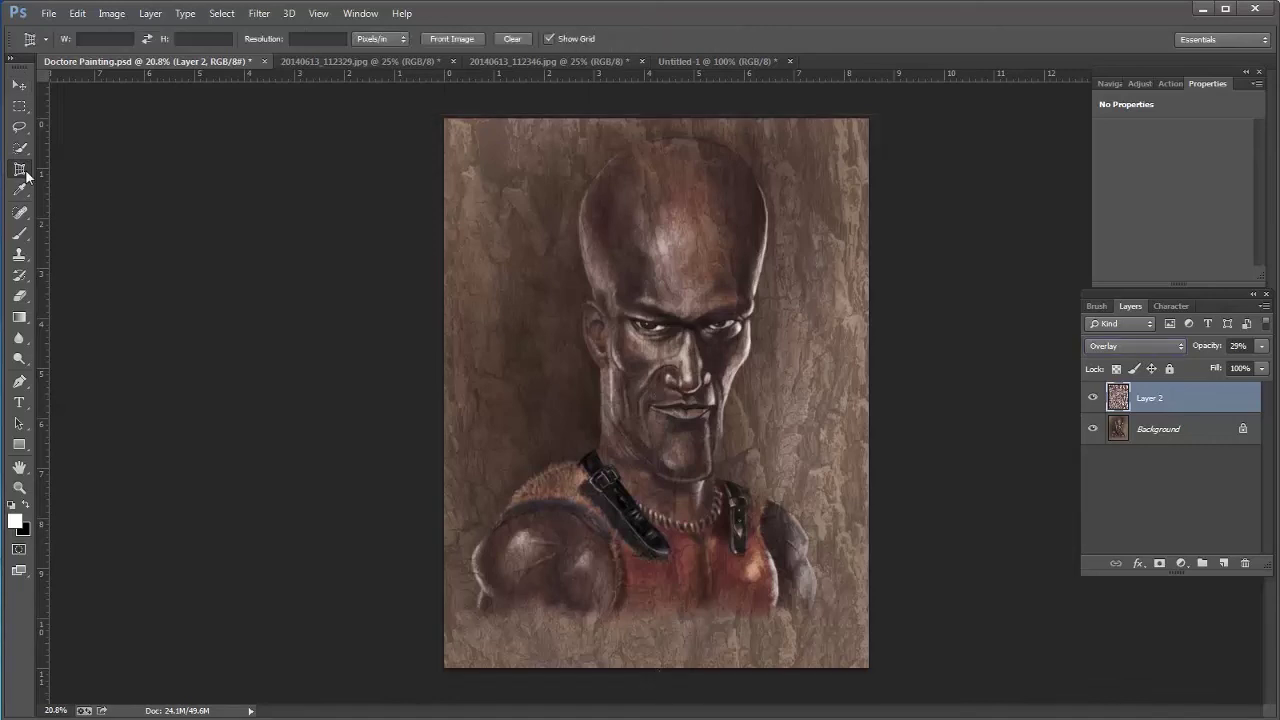